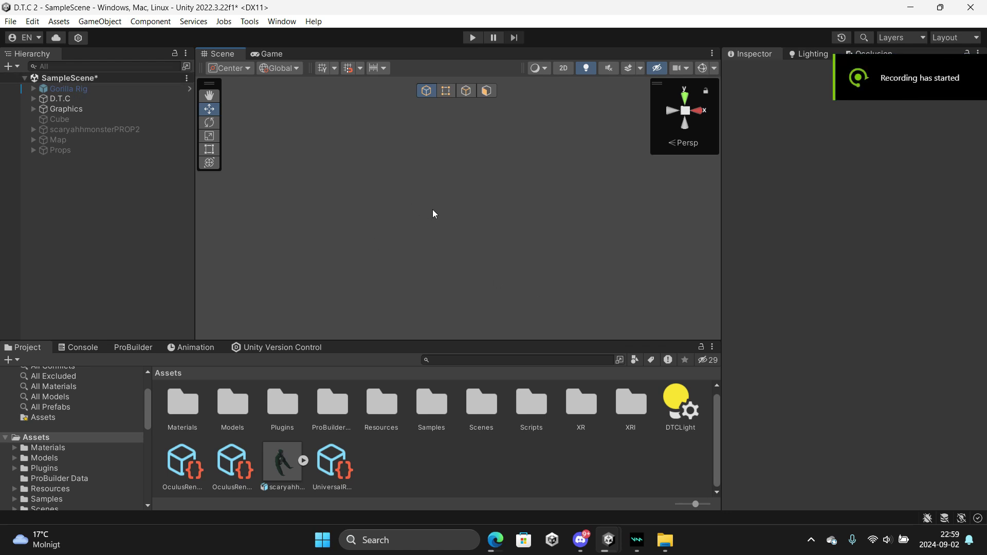
{"action": "right_click_drag", "start_coordinate": [409, 217], "coordinate": [451, 237]}
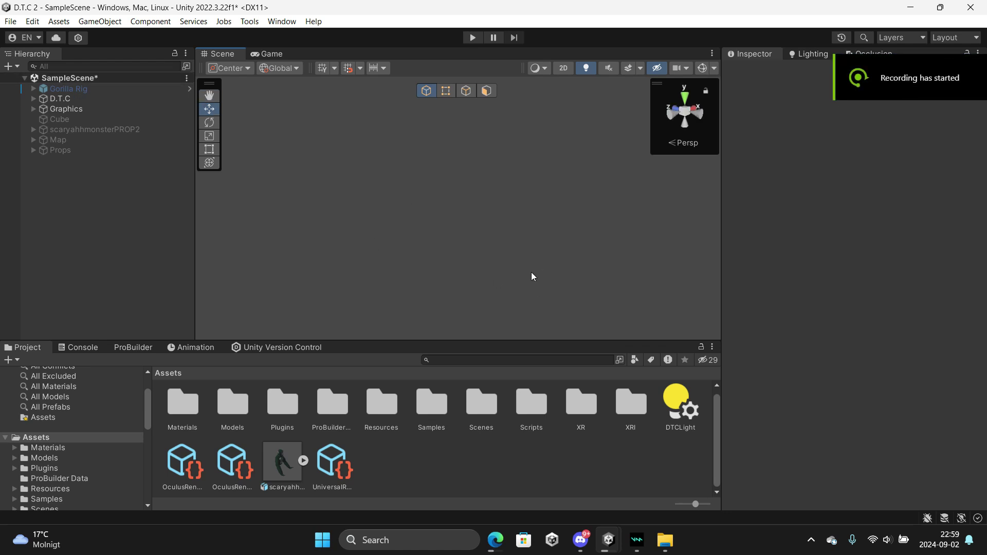
{"action": "right_click_drag", "start_coordinate": [496, 263], "coordinate": [445, 226]}
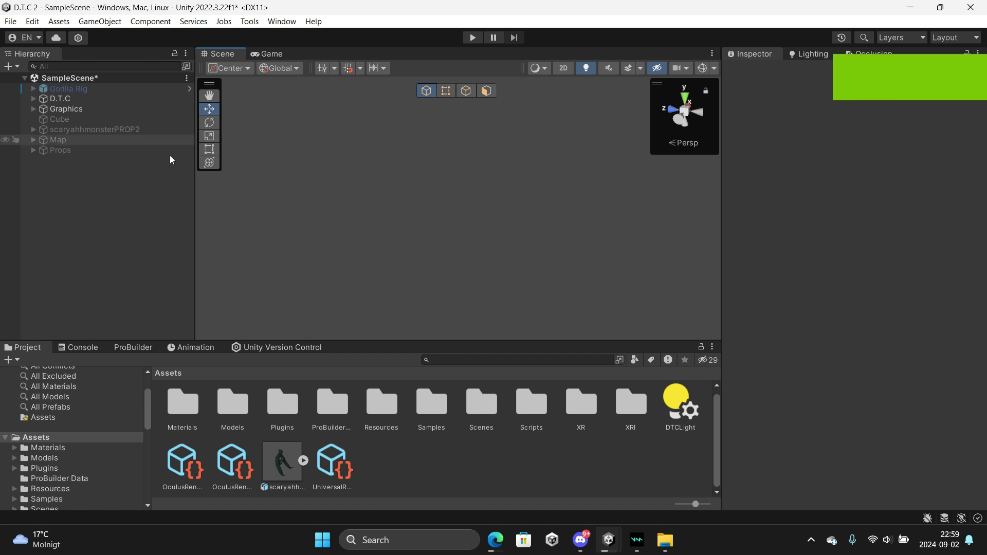
{"action": "left_click", "coordinate": [136, 347]}
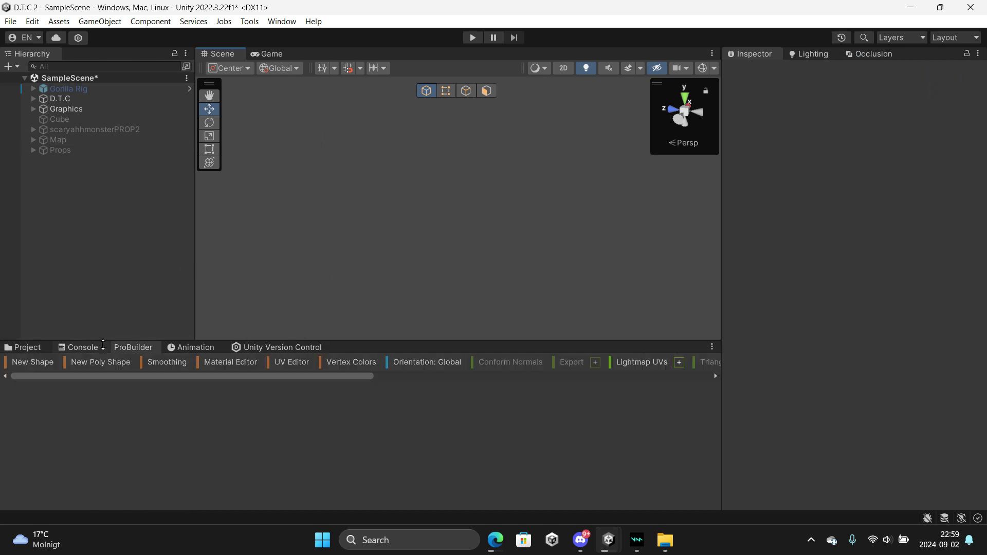
{"action": "left_click", "coordinate": [40, 369]}
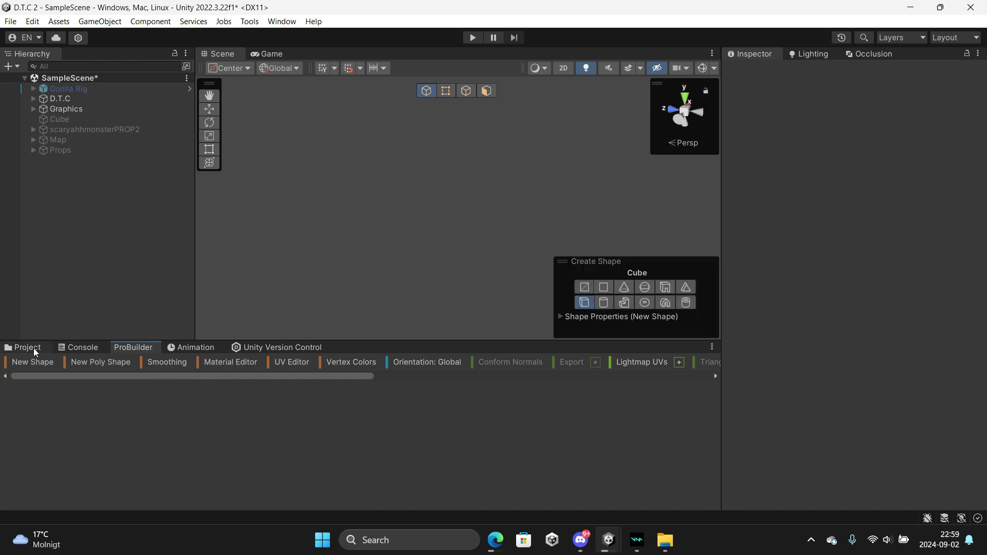
{"action": "left_click", "coordinate": [39, 352]}
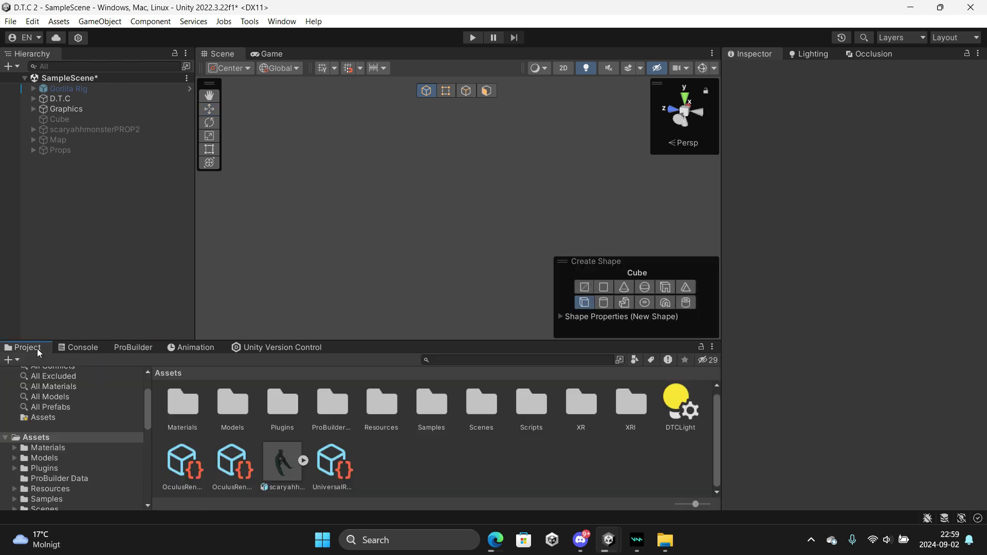
Look up the ProBuilder package in the Package Manager's Unity Registry list and close the manager
{"action": "left_click", "coordinate": [283, 23]}
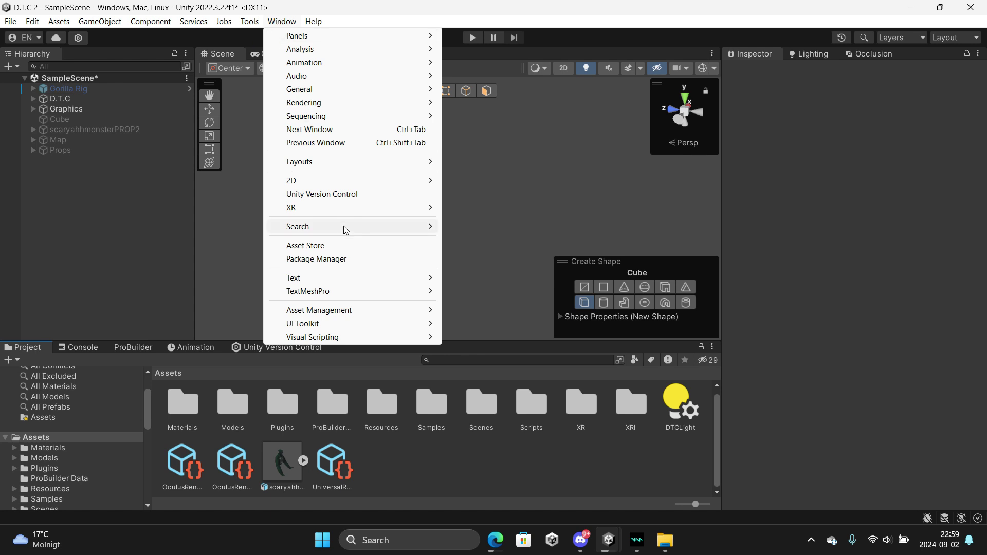
{"action": "left_click", "coordinate": [329, 259]}
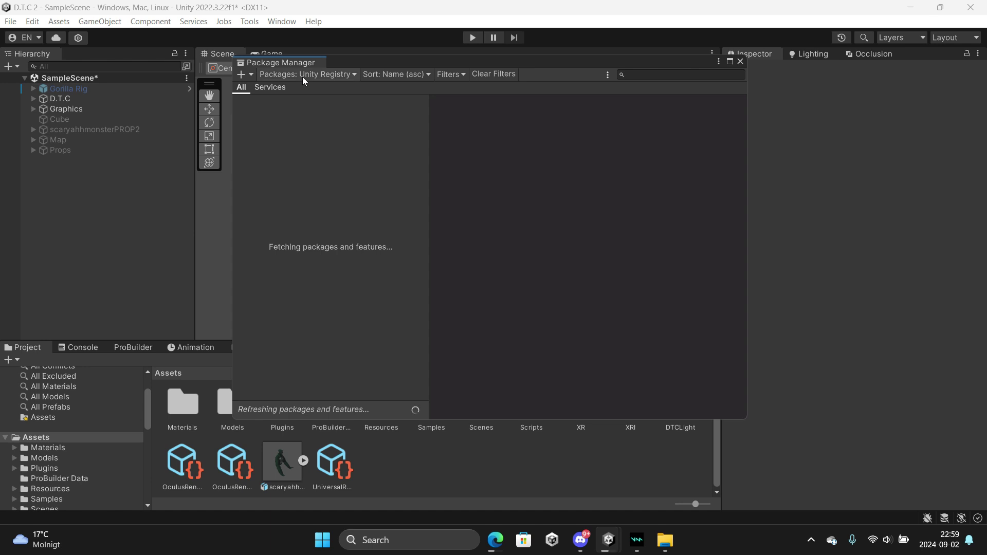
{"action": "left_click", "coordinate": [302, 76]}
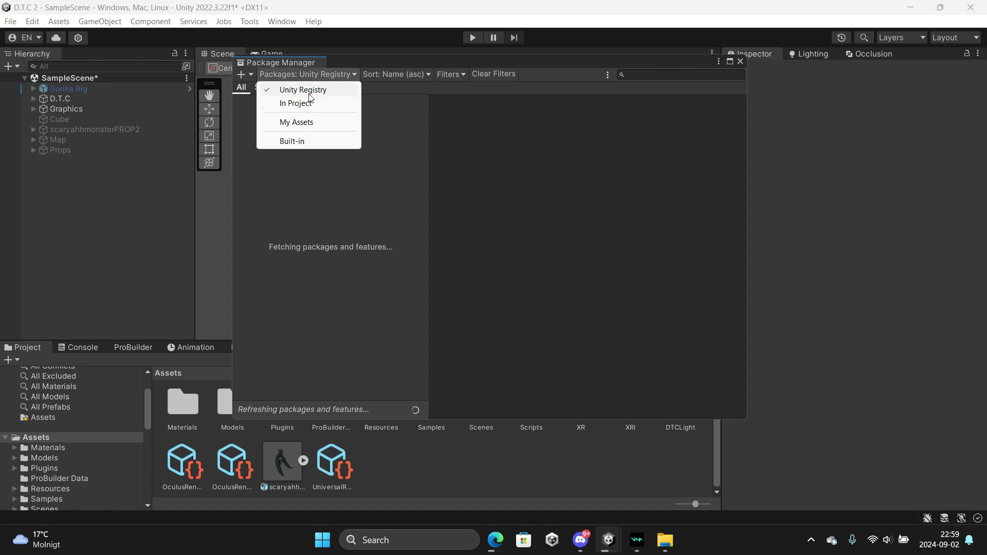
{"action": "left_click", "coordinate": [305, 93]}
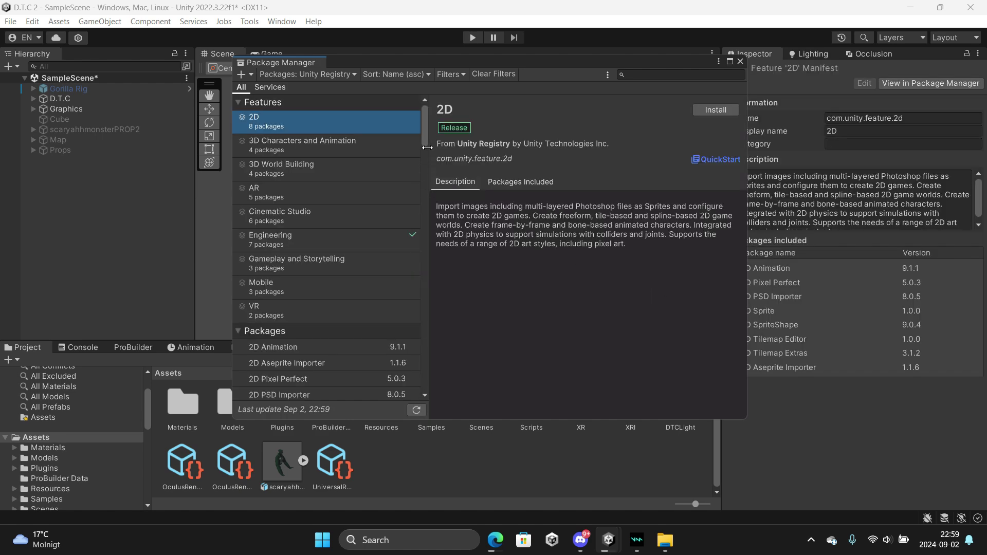
{"action": "scroll", "coordinate": [425, 142], "scroll_direction": "down", "scroll_amount": 3}
{"action": "left_click_drag", "start_coordinate": [424, 143], "coordinate": [399, 291]}
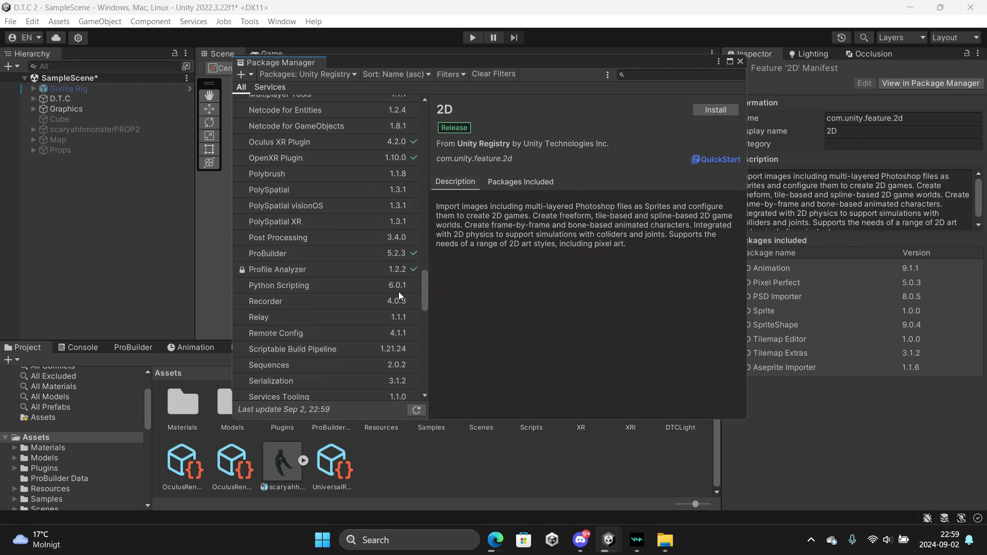
{"action": "left_click", "coordinate": [267, 255]}
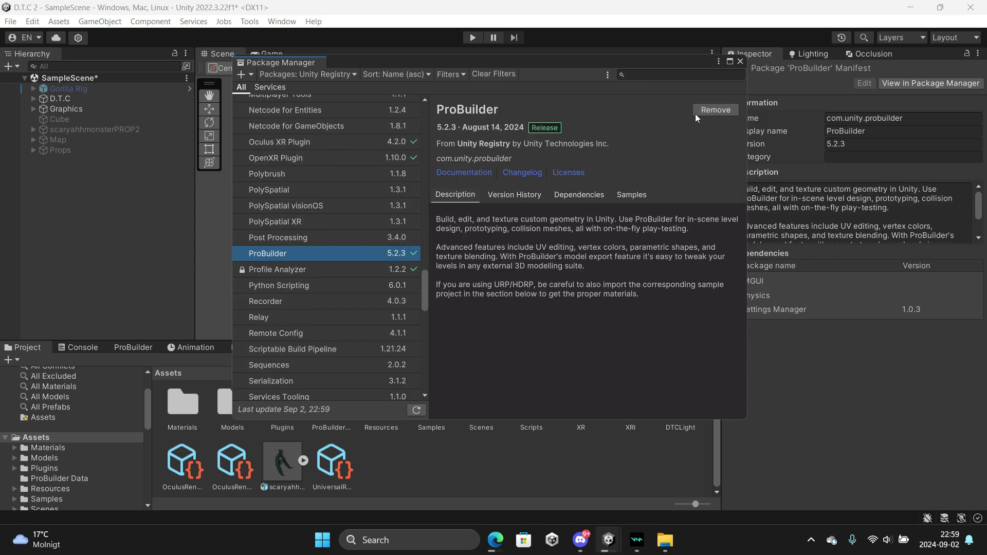
{"action": "left_click", "coordinate": [740, 62]}
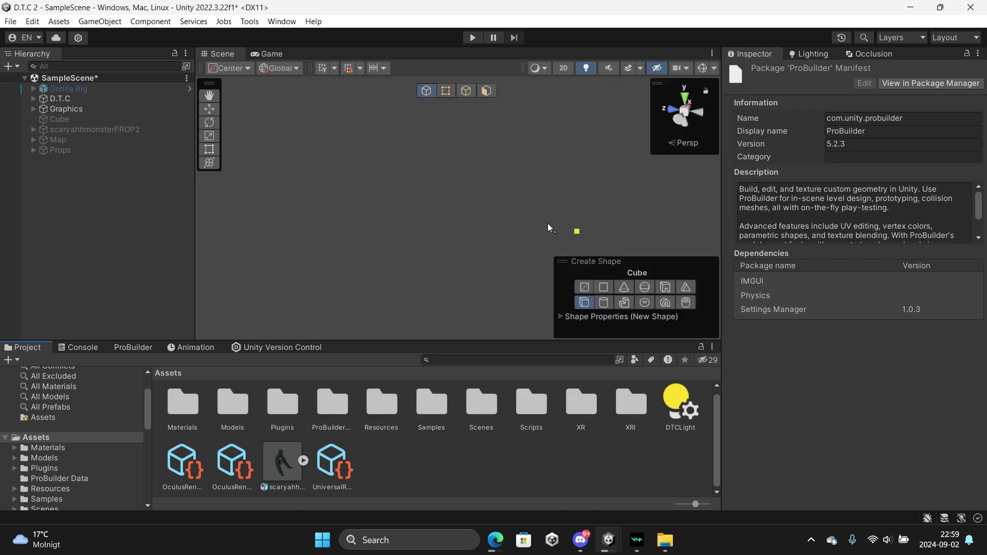
Set the scene's environment skybox material to Default-Skybox
{"action": "right_click_drag", "start_coordinate": [517, 220], "coordinate": [502, 173]}
{"action": "left_click", "coordinate": [813, 56]}
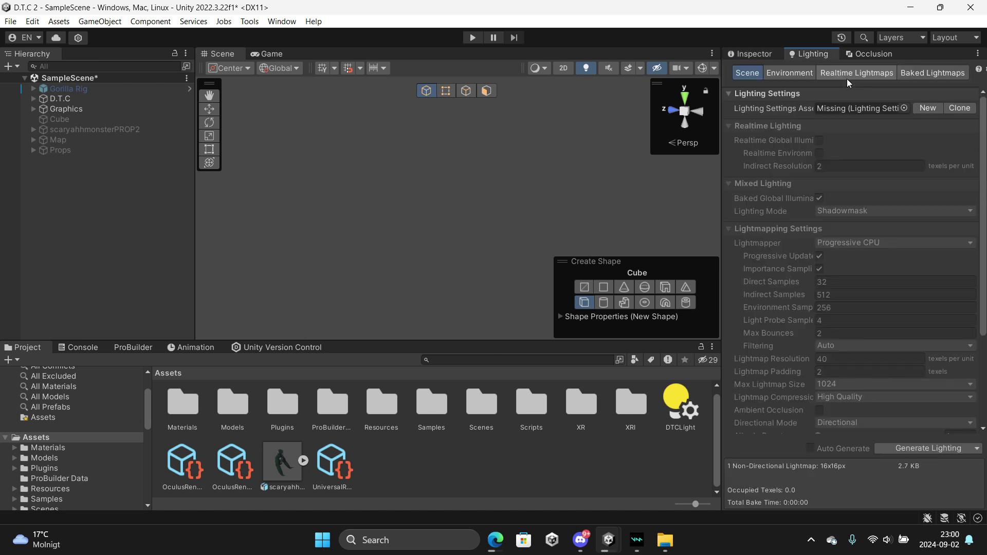
{"action": "left_click", "coordinate": [814, 73]}
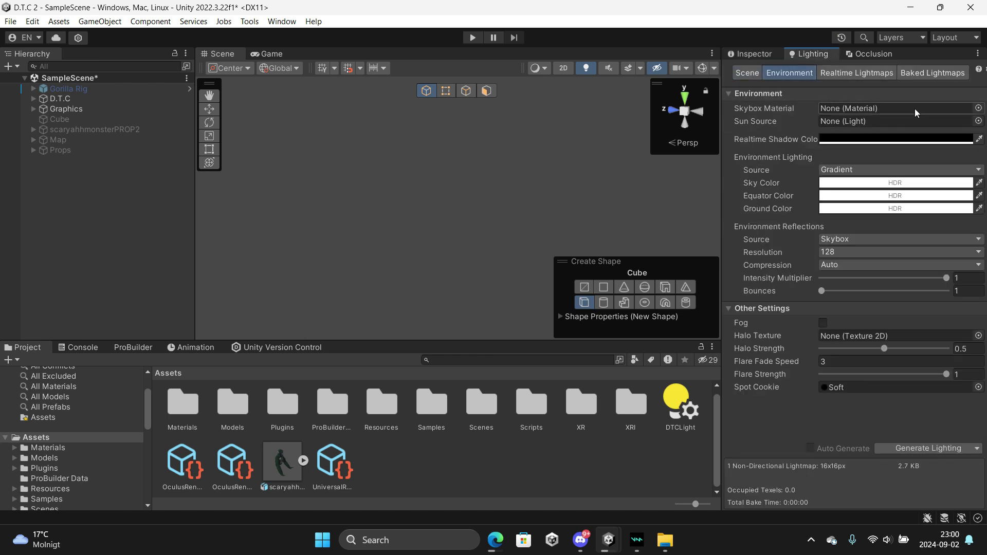
{"action": "left_click", "coordinate": [977, 109]}
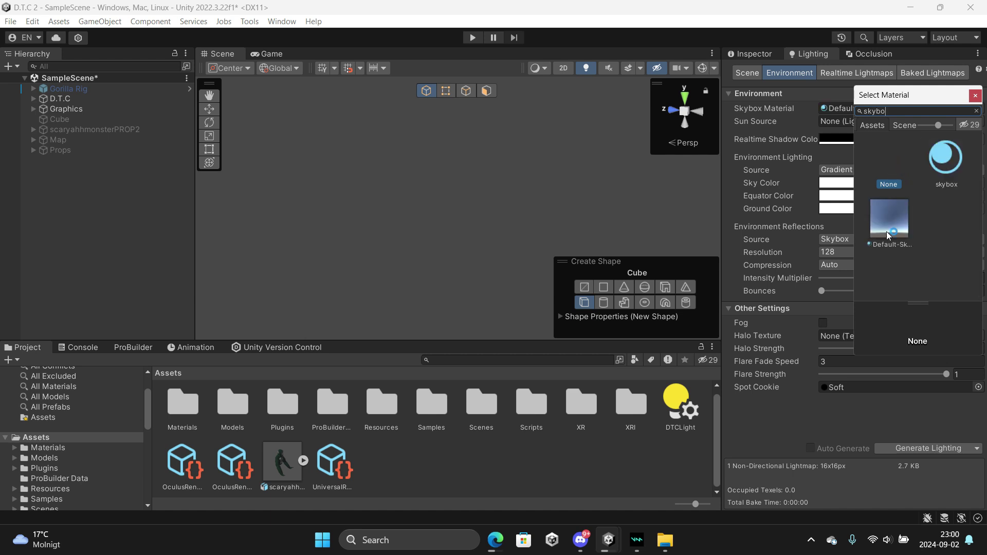
{"action": "double_click", "coordinate": [888, 235]}
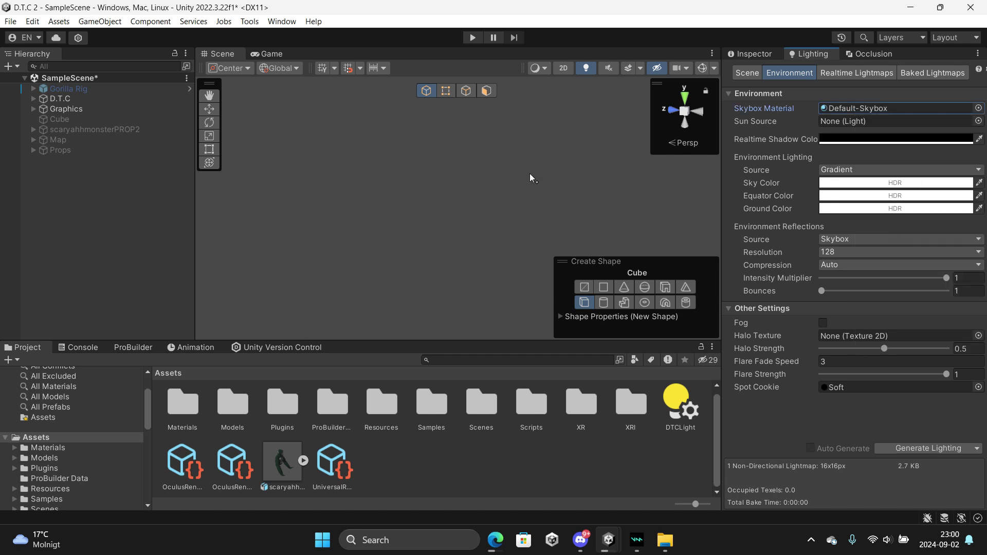
Choose None as the environment sun source and turn on skybox and effects display in the Scene view
{"action": "left_click", "coordinate": [978, 122]}
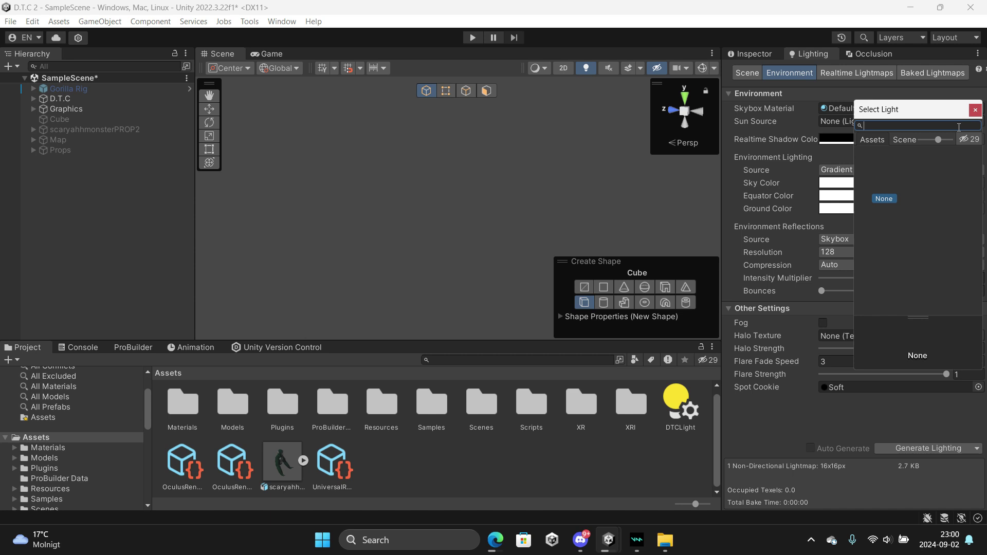
{"action": "double_click", "coordinate": [886, 200]}
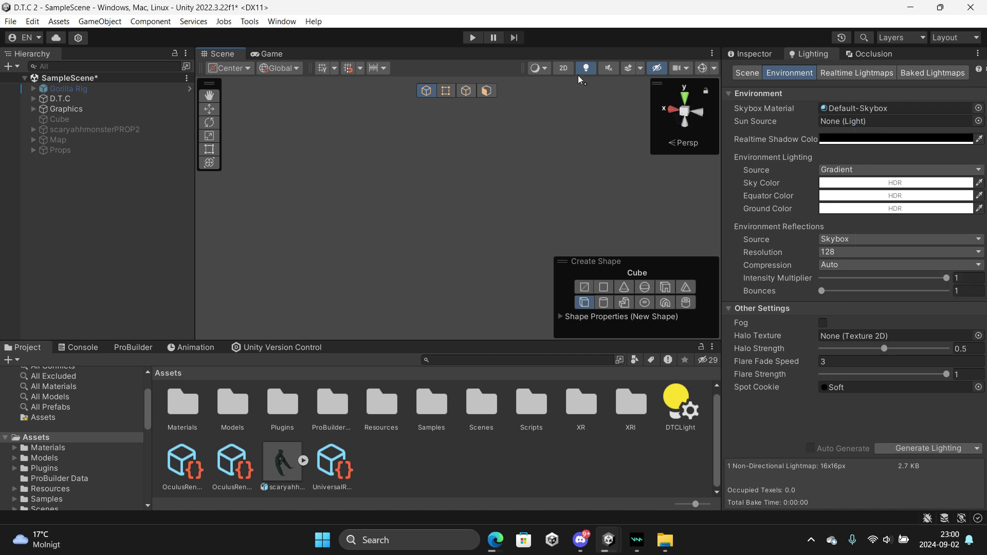
{"action": "left_click", "coordinate": [627, 69]}
{"action": "right_click_drag", "start_coordinate": [537, 149], "coordinate": [617, 295]}
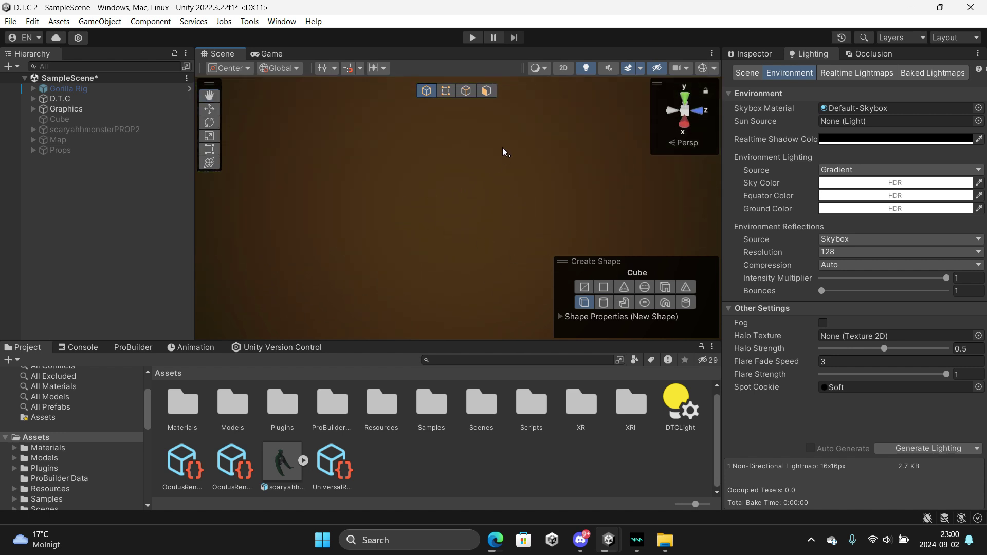
{"action": "left_click_drag", "start_coordinate": [498, 163], "coordinate": [279, 260]}
{"action": "right_click_drag", "start_coordinate": [280, 261], "coordinate": [474, 193]}
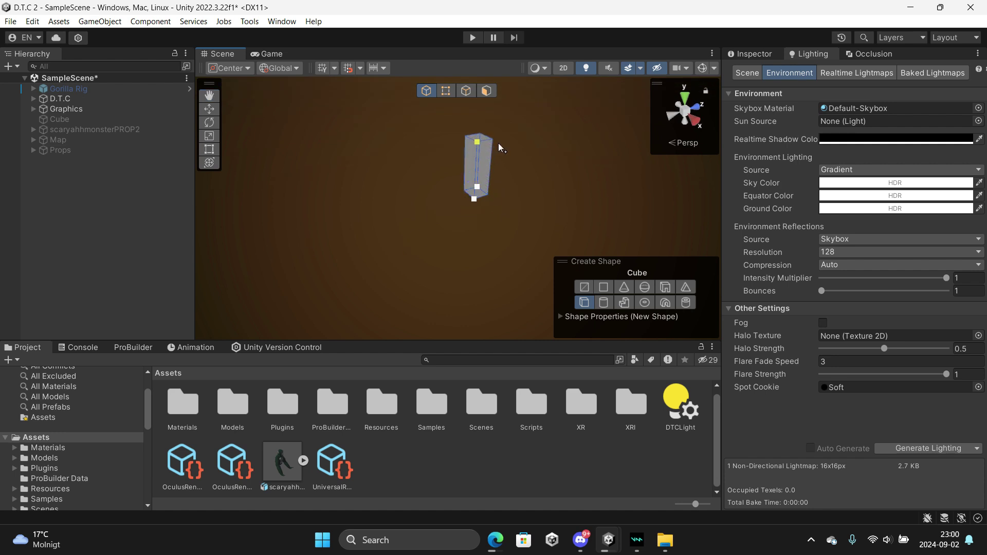
{"action": "left_click", "coordinate": [501, 147]}
{"action": "right_click", "coordinate": [50, 161]}
{"action": "left_click", "coordinate": [85, 148]}
Add a 3D cube to the scene and name it Map
{"action": "right_click", "coordinate": [76, 159]}
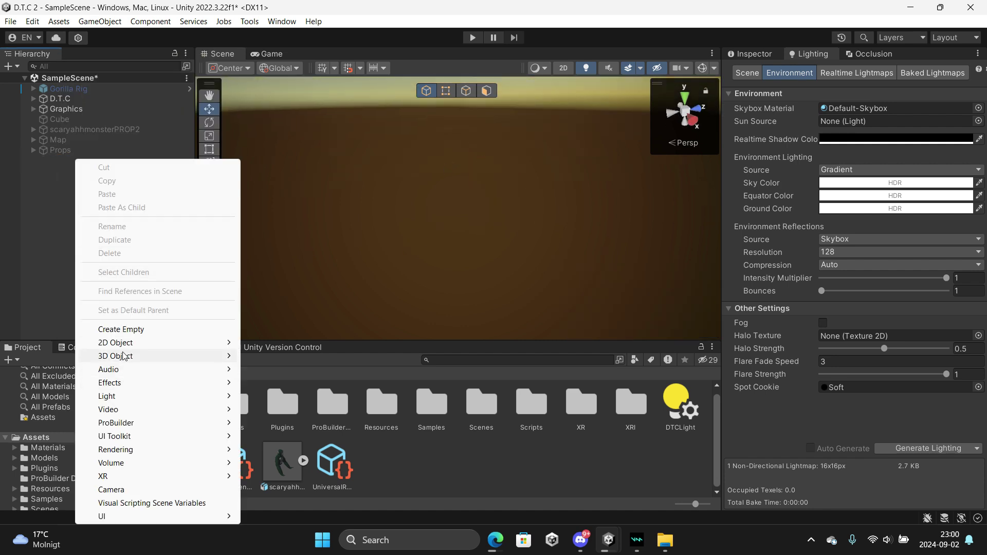
{"action": "mouse_move", "coordinate": [226, 355]}
{"action": "left_click", "coordinate": [267, 357]}
{"action": "type", "text": "r"}
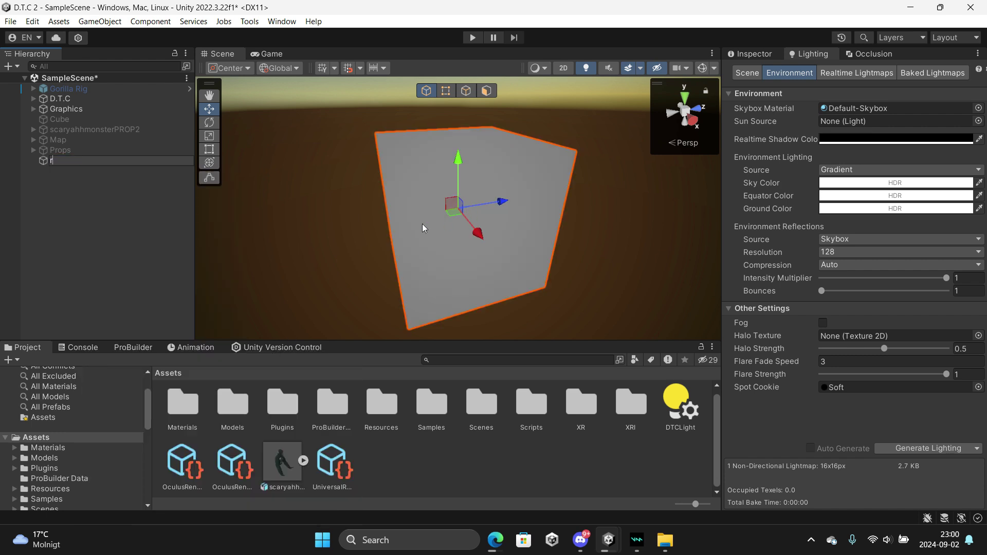
{"action": "right_click_drag", "start_coordinate": [403, 230], "coordinate": [437, 205]}
{"action": "left_click", "coordinate": [752, 54]}
{"action": "left_click", "coordinate": [817, 72]}
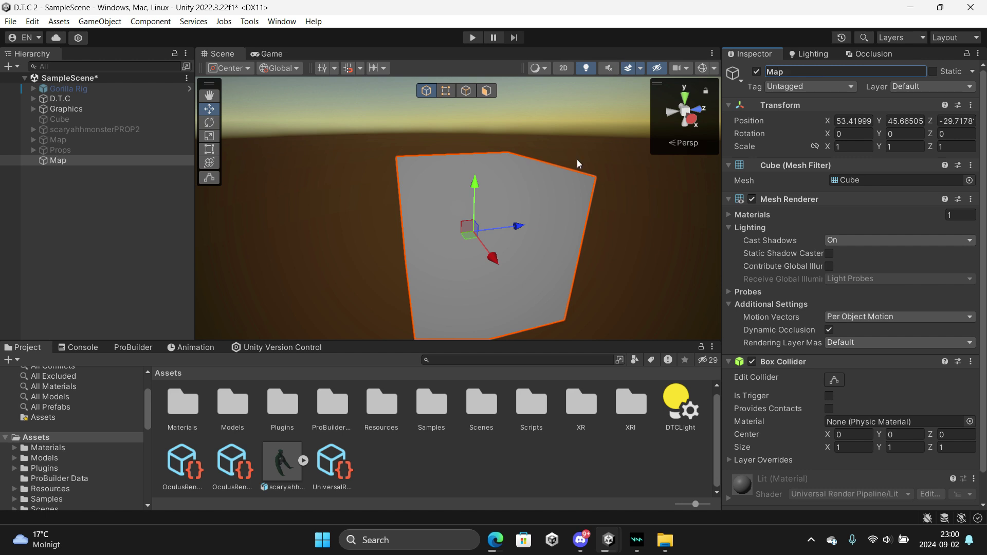
Scale the Map cube to about 10.94 × 7.97 × 10.94 and turn off scene lighting in the Scene view
{"action": "scroll", "coordinate": [535, 239], "scroll_direction": "down", "scroll_amount": 5}
{"action": "key", "text": "r"}
{"action": "left_click_drag", "start_coordinate": [462, 217], "coordinate": [527, 520]}
{"action": "right_click_drag", "start_coordinate": [491, 159], "coordinate": [406, 183]}
{"action": "key", "text": "s"}
{"action": "left_click_drag", "start_coordinate": [396, 160], "coordinate": [463, 103]}
{"action": "left_click", "coordinate": [586, 69]}
{"action": "key", "text": "d"}
{"action": "key", "text": "w"}
{"action": "right_click_drag", "start_coordinate": [645, 178], "coordinate": [379, 199]}
{"action": "left_click_drag", "start_coordinate": [378, 198], "coordinate": [216, 319], "text": "alt"}
Convert the Map cube into a ProBuilder mesh and flip its normals to face inward
{"action": "left_click", "coordinate": [133, 347]}
{"action": "left_click_drag", "start_coordinate": [168, 378], "coordinate": [384, 374]}
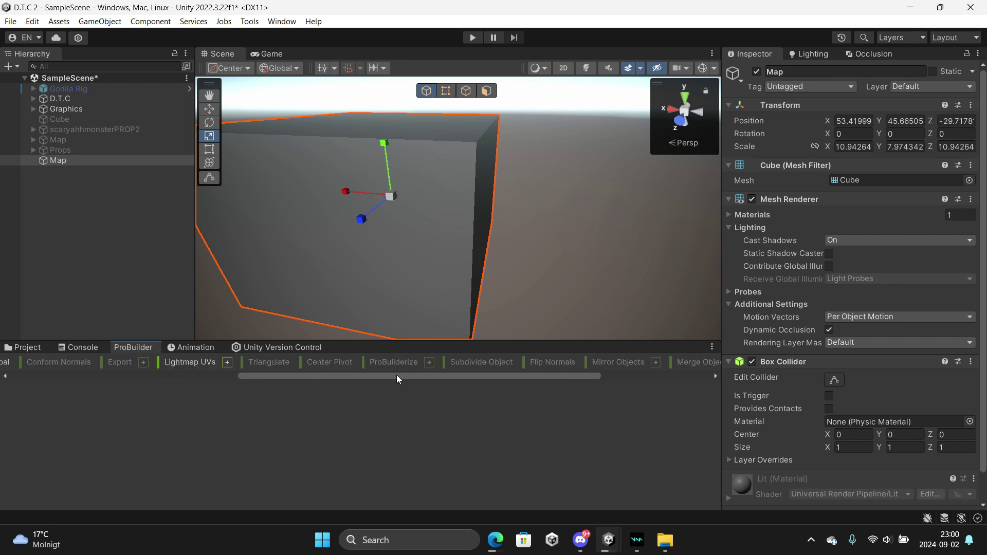
{"action": "left_click", "coordinate": [78, 163]}
{"action": "left_click", "coordinate": [376, 364]}
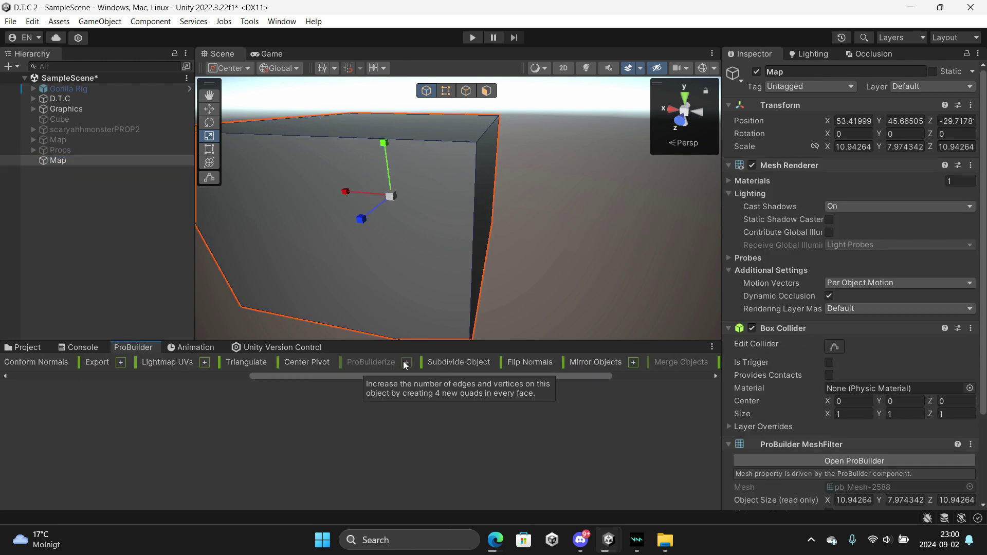
{"action": "scroll", "coordinate": [420, 375], "scroll_direction": "right", "scroll_amount": 5}
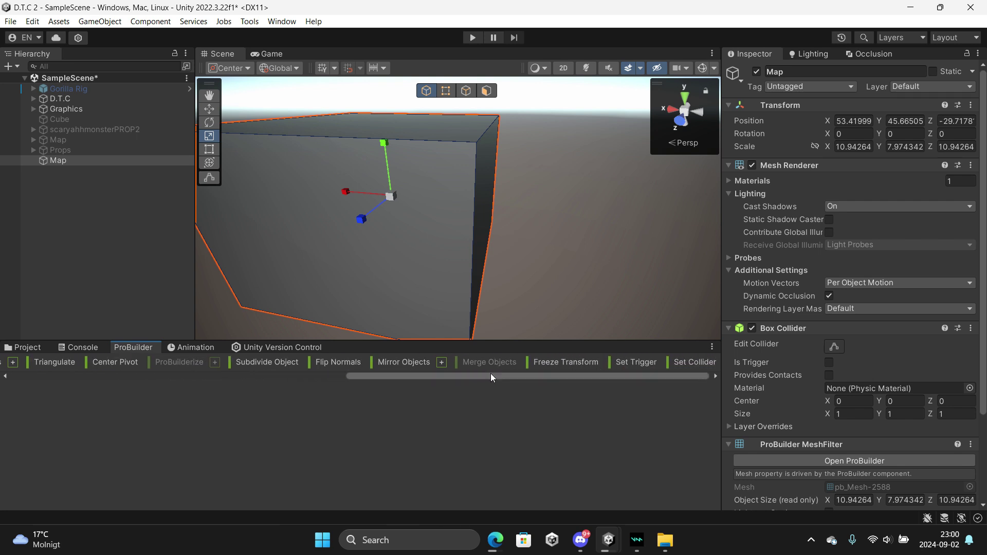
{"action": "left_click", "coordinate": [341, 362]}
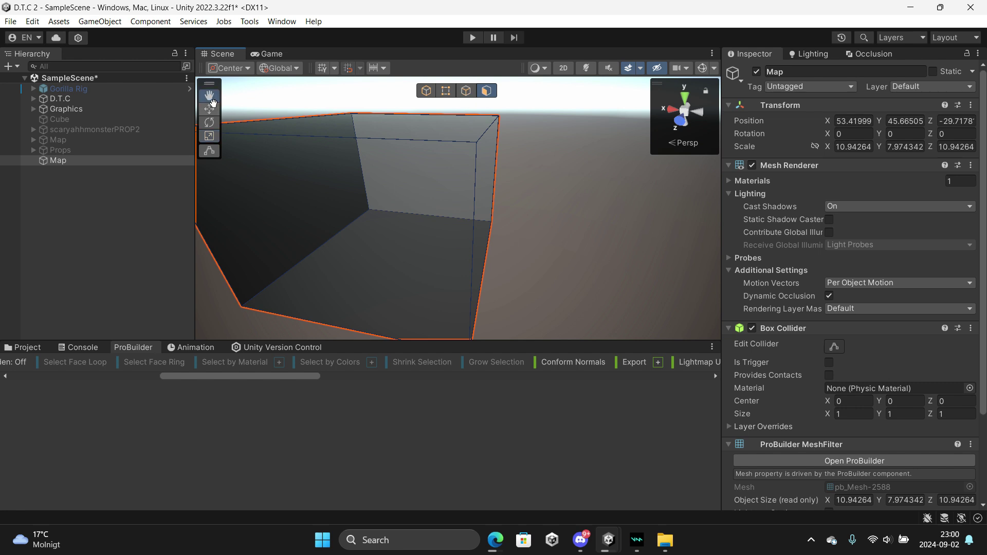
Select the top face of the Map mesh and raise it to make the mesh about 8.66 high
{"action": "left_click", "coordinate": [211, 105]}
{"action": "right_click_drag", "start_coordinate": [406, 259], "coordinate": [488, 121]}
{"action": "key", "text": "w"}
{"action": "key", "text": "s"}
{"action": "left_click", "coordinate": [413, 165]}
{"action": "left_click_drag", "start_coordinate": [413, 165], "coordinate": [525, 187], "text": "alt"}
{"action": "left_click_drag", "start_coordinate": [449, 119], "coordinate": [464, 132]}
{"action": "right_click_drag", "start_coordinate": [465, 200], "coordinate": [499, 169]}
{"action": "key", "text": "a"}
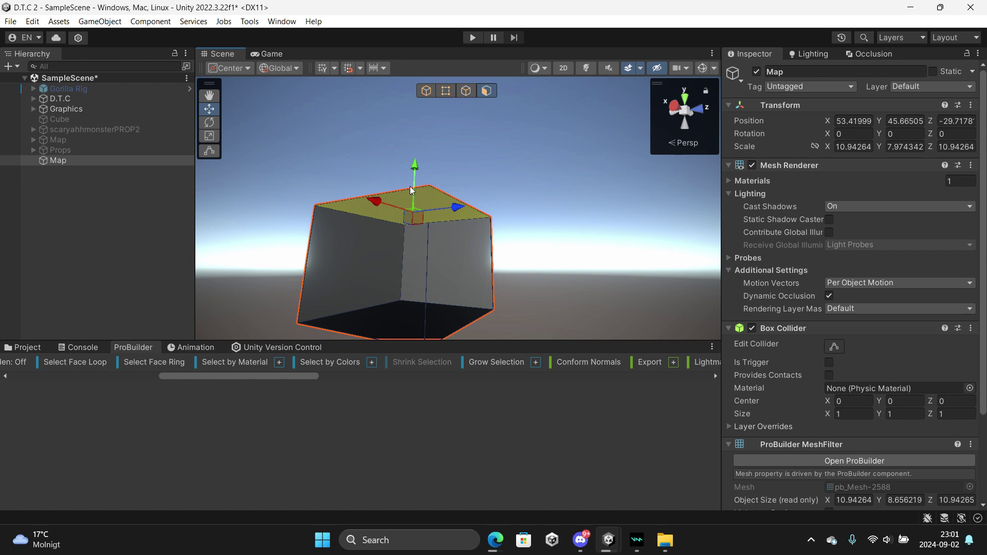
Try to resize the ceiling face with the Scale tool, and undo the latest edits
{"action": "right_click_drag", "start_coordinate": [432, 138], "coordinate": [446, 192]}
{"action": "key", "text": "r"}
{"action": "left_click_drag", "start_coordinate": [388, 148], "coordinate": [436, 143]}
{"action": "key", "text": "a"}
{"action": "right_click_drag", "start_coordinate": [437, 142], "coordinate": [422, 221]}
{"action": "key", "text": "s"}
{"action": "key", "text": "ctrl+z"}
{"action": "key", "text": "ctrl+z"}
Lower the ceiling face to make the Map mesh about 5.34 high
{"action": "key", "text": "w"}
{"action": "key", "text": "s"}
{"action": "left_click", "coordinate": [213, 112]}
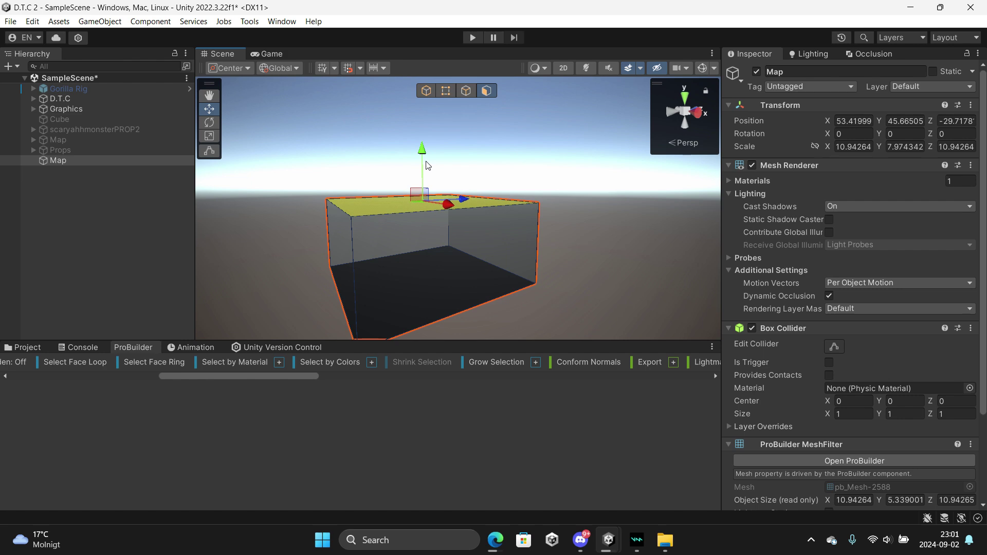
Move side walls of the room inward to reduce its footprint to about 8.51 × 7.67
{"action": "key", "text": "w"}
{"action": "right_click_drag", "start_coordinate": [426, 166], "coordinate": [555, 209]}
{"action": "key", "text": "s"}
{"action": "left_click", "coordinate": [556, 208]}
{"action": "left_click_drag", "start_coordinate": [556, 212], "coordinate": [760, 255], "text": "alt"}
{"action": "left_click", "coordinate": [584, 241]}
{"action": "left_click", "coordinate": [626, 210]}
{"action": "left_click_drag", "start_coordinate": [678, 215], "coordinate": [565, 221]}
Inset the selected wall face horizontally with a scaled extrusion, making a narrower, full-height doorway panel in its centre
{"action": "left_click_drag", "start_coordinate": [449, 204], "coordinate": [367, 169], "text": "alt"}
{"action": "right_click_drag", "start_coordinate": [367, 168], "coordinate": [376, 163]}
{"action": "key", "text": "s"}
{"action": "right_click_drag", "start_coordinate": [414, 212], "coordinate": [425, 218]}
{"action": "key", "text": "w"}
{"action": "left_click", "coordinate": [211, 135]}
{"action": "scroll", "coordinate": [397, 204], "scroll_direction": "down", "scroll_amount": 3}
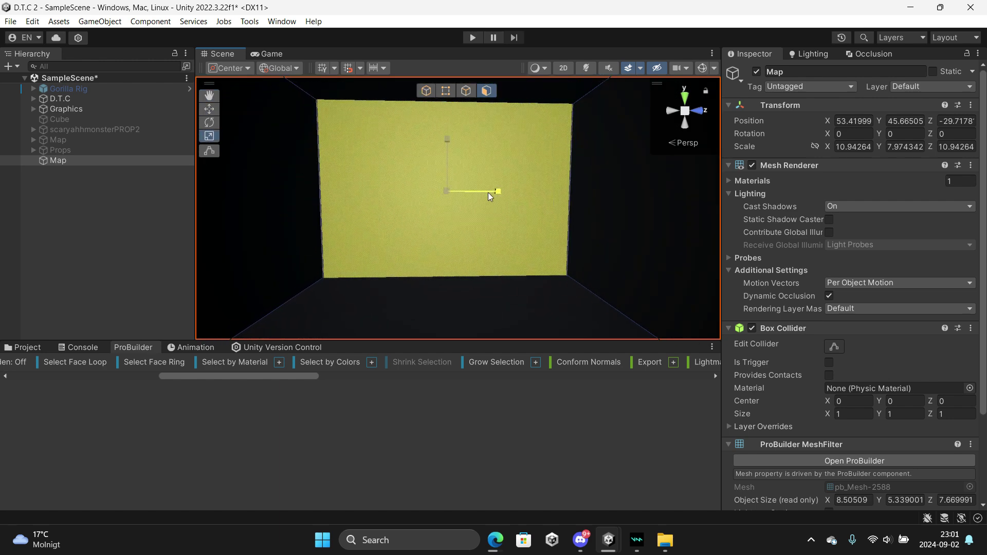
{"action": "left_click_drag", "start_coordinate": [488, 195], "coordinate": [467, 200]}
Lower the inner panel's top edge to form the head of a doorway
{"action": "left_click", "coordinate": [465, 92]}
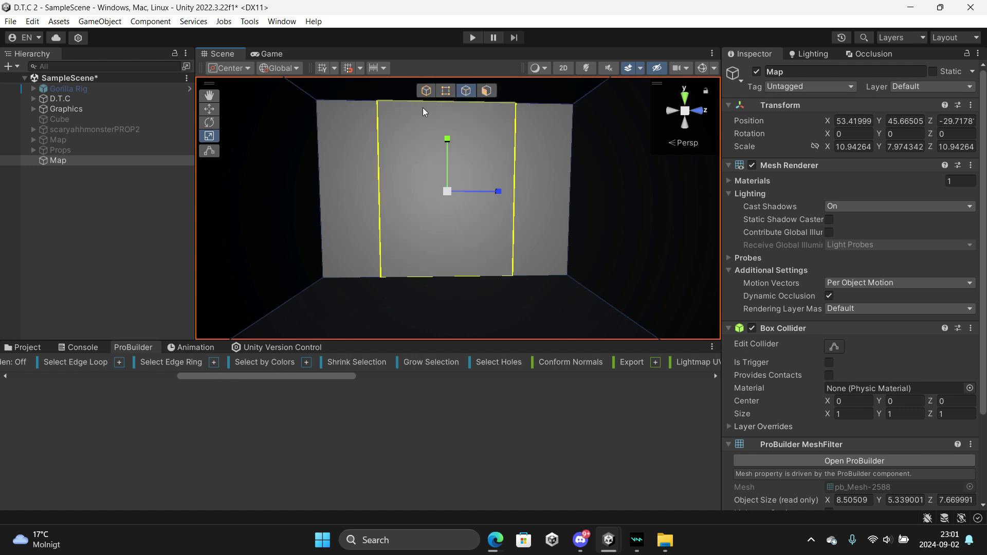
{"action": "right_click_drag", "start_coordinate": [245, 142], "coordinate": [267, 119]}
{"action": "left_click", "coordinate": [209, 109]}
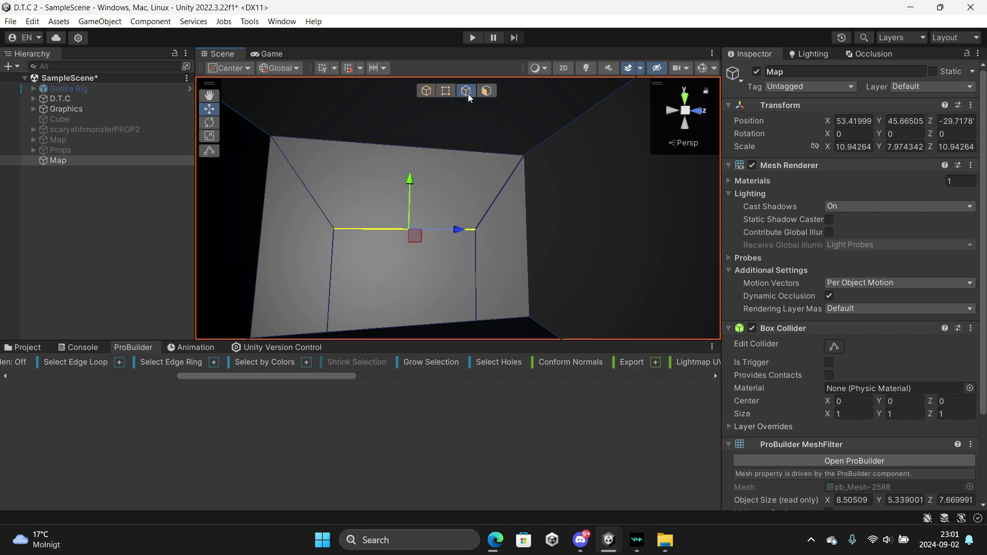
Select the room's ceiling face and lower it to make the mesh about 4.11 high
{"action": "left_click", "coordinate": [485, 92]}
{"action": "right_click_drag", "start_coordinate": [486, 105], "coordinate": [438, 149]}
{"action": "left_click", "coordinate": [438, 196]}
{"action": "right_click_drag", "start_coordinate": [303, 218], "coordinate": [467, 126]}
{"action": "left_click", "coordinate": [481, 137]}
{"action": "key", "text": "s"}
{"action": "left_click_drag", "start_coordinate": [467, 126], "coordinate": [460, 167]}
Extrude the doorway face outward into a short passage, making the mesh about 9.07 long in X
{"action": "left_click", "coordinate": [370, 244]}
{"action": "right_click_drag", "start_coordinate": [371, 245], "coordinate": [350, 277]}
{"action": "key", "text": "w"}
{"action": "right_click_drag", "start_coordinate": [421, 238], "coordinate": [571, 240]}
{"action": "key", "text": "a"}
{"action": "left_click_drag", "start_coordinate": [572, 239], "coordinate": [541, 209], "text": "alt"}
{"action": "left_click_drag", "start_coordinate": [360, 216], "coordinate": [570, 222], "text": "alt"}
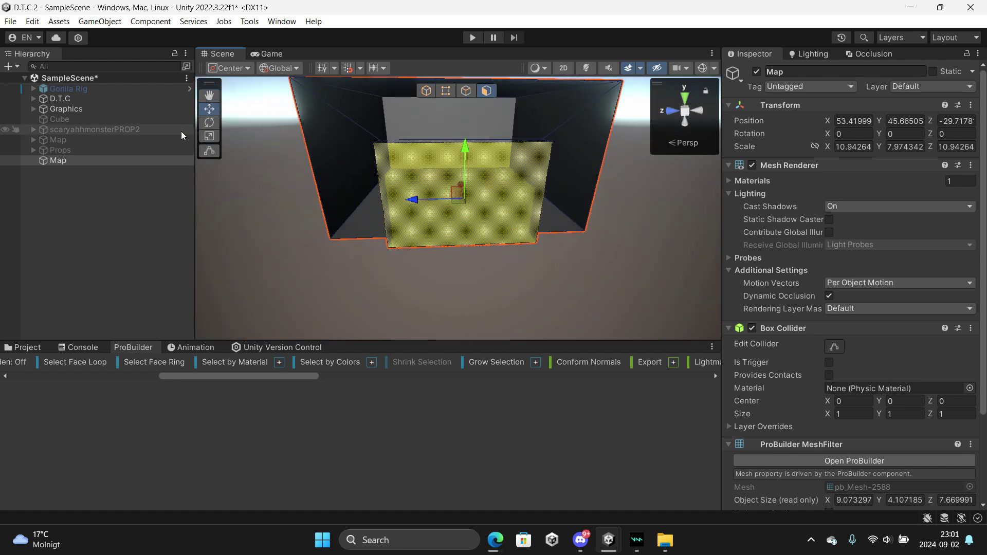
Scale the passage's end face wider sideways and raise its top edge to the first room's ceiling height
{"action": "left_click", "coordinate": [210, 135]}
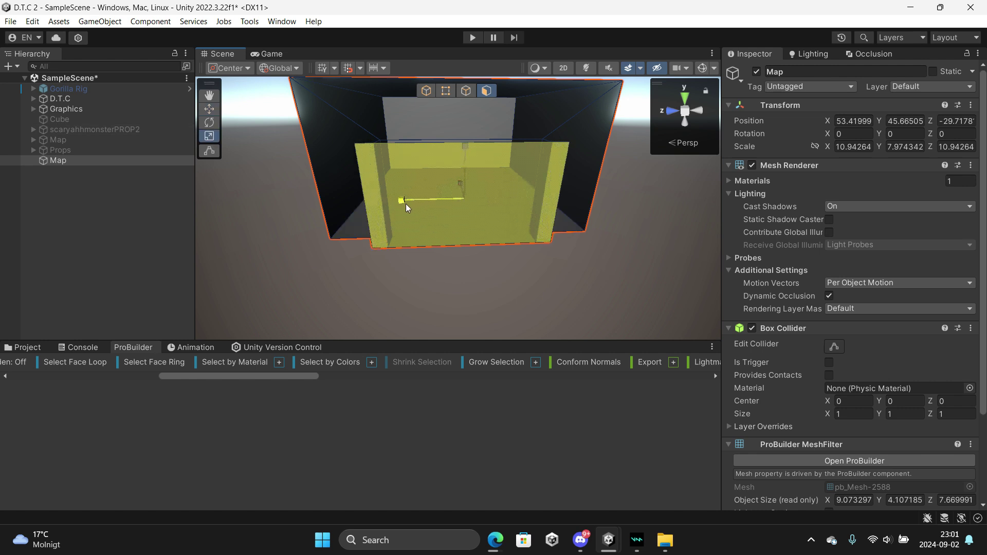
{"action": "left_click", "coordinate": [466, 90]}
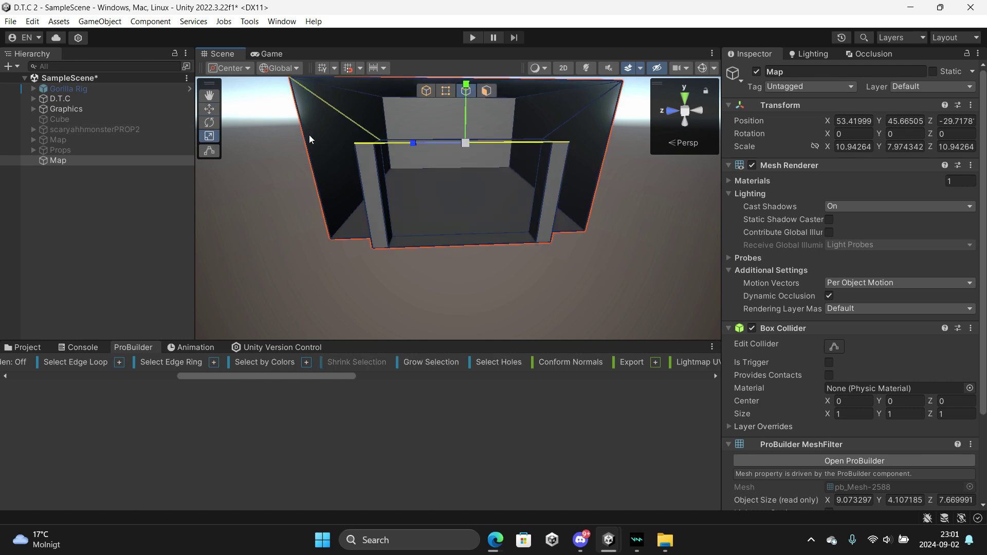
{"action": "left_click_drag", "start_coordinate": [225, 111], "coordinate": [432, 139], "text": "alt"}
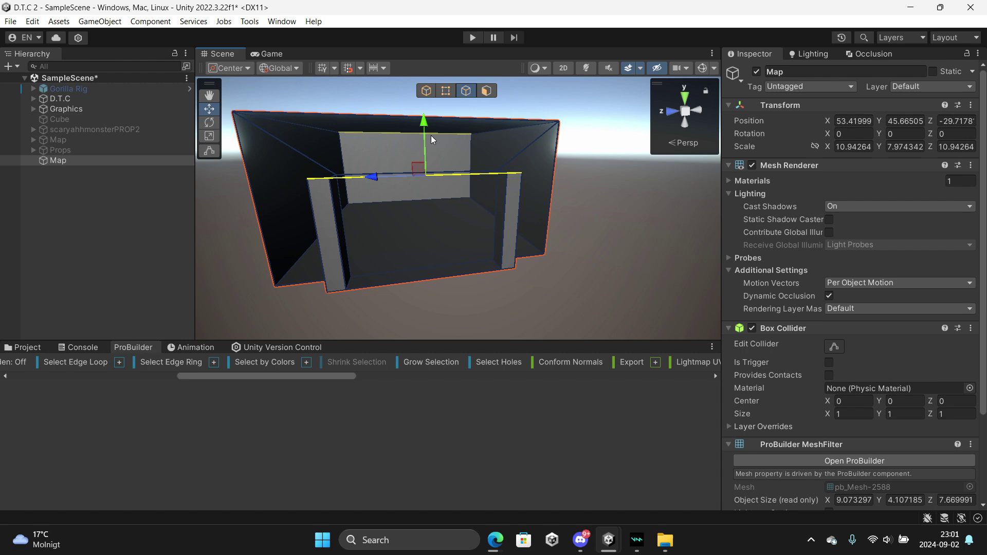
Extrude the enlarged end face outward into a second room, making the mesh about 18.49 long in X
{"action": "left_click", "coordinate": [482, 95]}
{"action": "left_click_drag", "start_coordinate": [482, 95], "coordinate": [568, 224], "text": "alt"}
{"action": "right_click_drag", "start_coordinate": [568, 224], "coordinate": [578, 223]}
{"action": "key", "text": "s"}
{"action": "key", "text": "d"}
{"action": "left_click_drag", "start_coordinate": [322, 195], "coordinate": [635, 193], "text": "shift"}
Inspect the two connected rooms from inside and outside, previewing them with scene lighting on and off
{"action": "left_click", "coordinate": [465, 307]}
{"action": "key", "text": "a"}
{"action": "right_click_drag", "start_coordinate": [438, 291], "coordinate": [210, 216]}
{"action": "key", "text": "w"}
{"action": "right_click_drag", "start_coordinate": [616, 170], "coordinate": [487, 145]}
{"action": "left_click", "coordinate": [586, 69]}
{"action": "right_click_drag", "start_coordinate": [519, 205], "coordinate": [512, 207]}
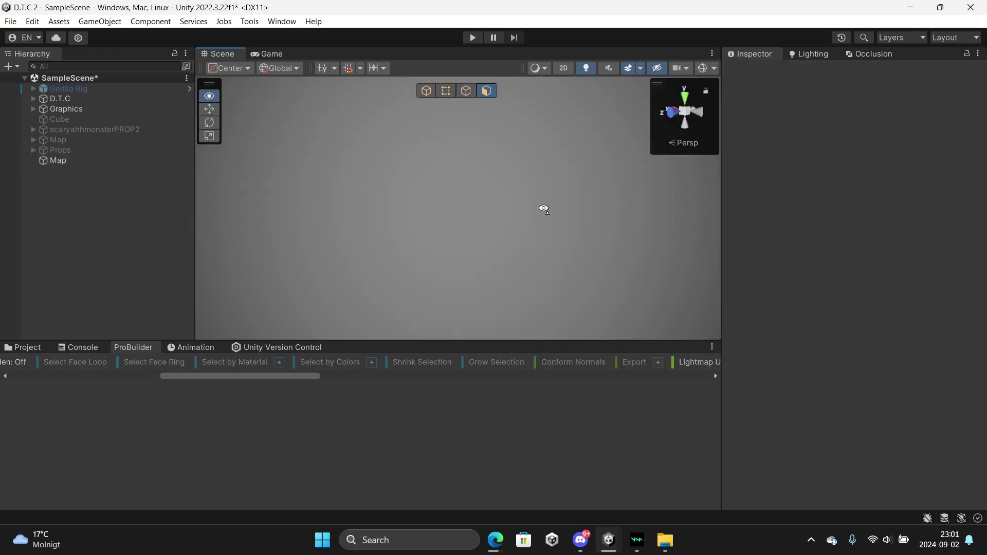
{"action": "right_click_drag", "start_coordinate": [443, 218], "coordinate": [708, 228]}
{"action": "left_click", "coordinate": [586, 68]}
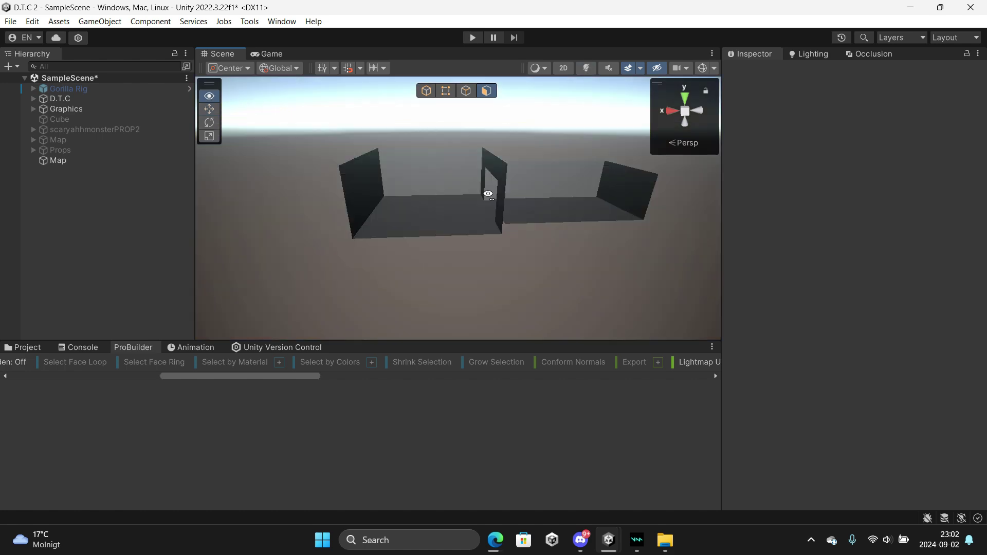
{"action": "right_click_drag", "start_coordinate": [489, 194], "coordinate": [529, 175]}
Shorten the second room until the mesh is about 15.78 long in X, and widen its end face to about 14.70 in Z
{"action": "left_click", "coordinate": [583, 186]}
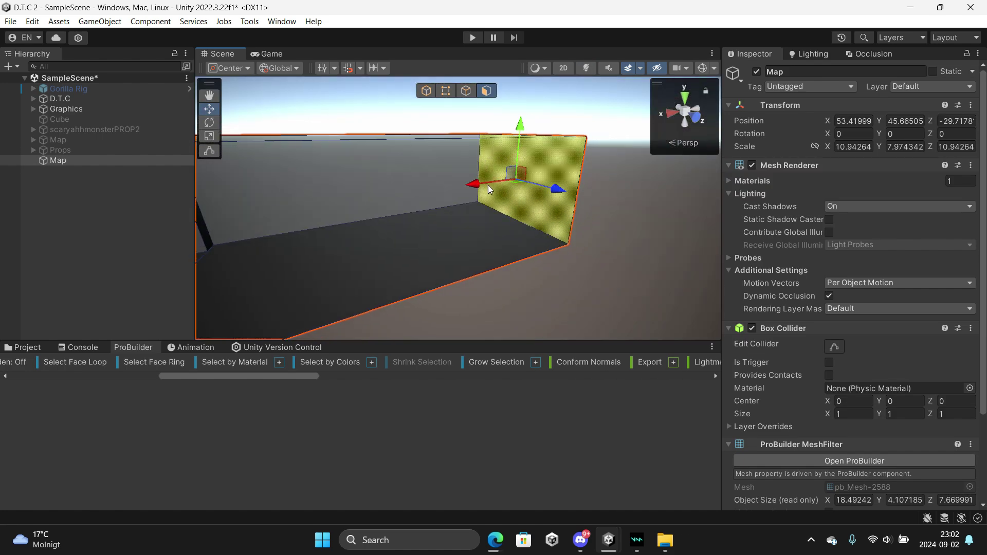
{"action": "right_click_drag", "start_coordinate": [468, 193], "coordinate": [379, 194]}
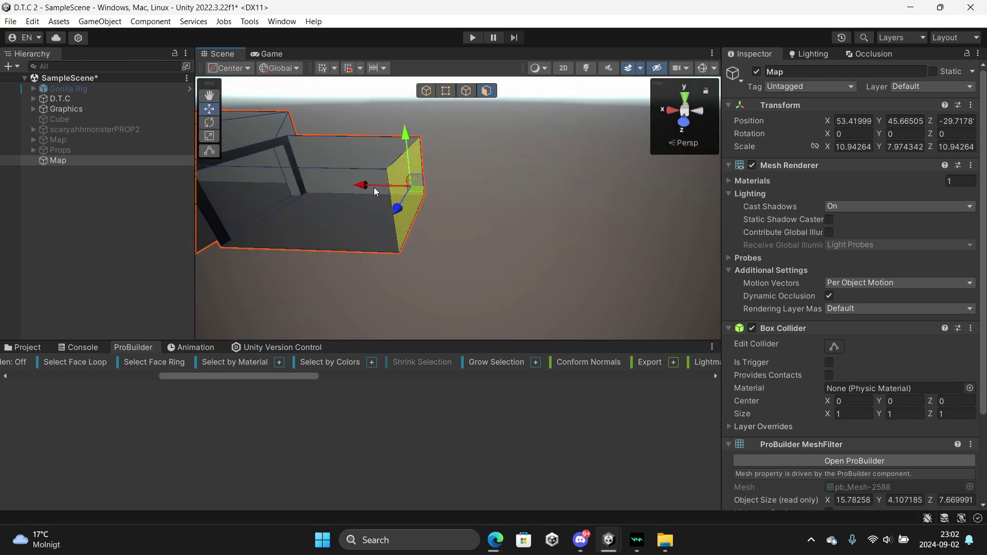
{"action": "left_click", "coordinate": [209, 136]}
{"action": "right_click_drag", "start_coordinate": [599, 225], "coordinate": [376, 213]}
{"action": "left_click_drag", "start_coordinate": [404, 216], "coordinate": [295, 240]}
Raise the widened face's top edge to make the mesh about 6.63 high, and narrow the face to about 10.46 in Z
{"action": "left_click", "coordinate": [467, 91]}
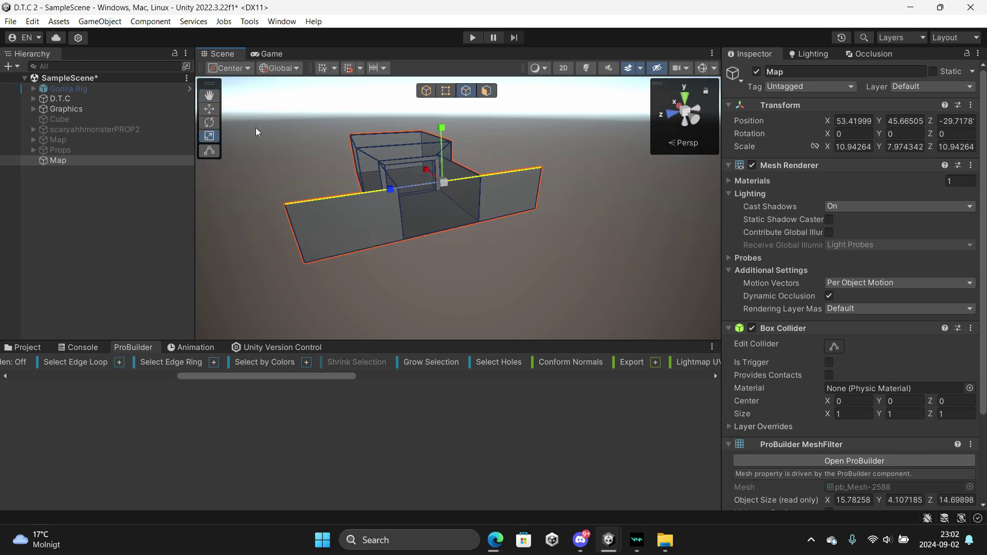
{"action": "left_click_drag", "start_coordinate": [445, 158], "coordinate": [449, 87]}
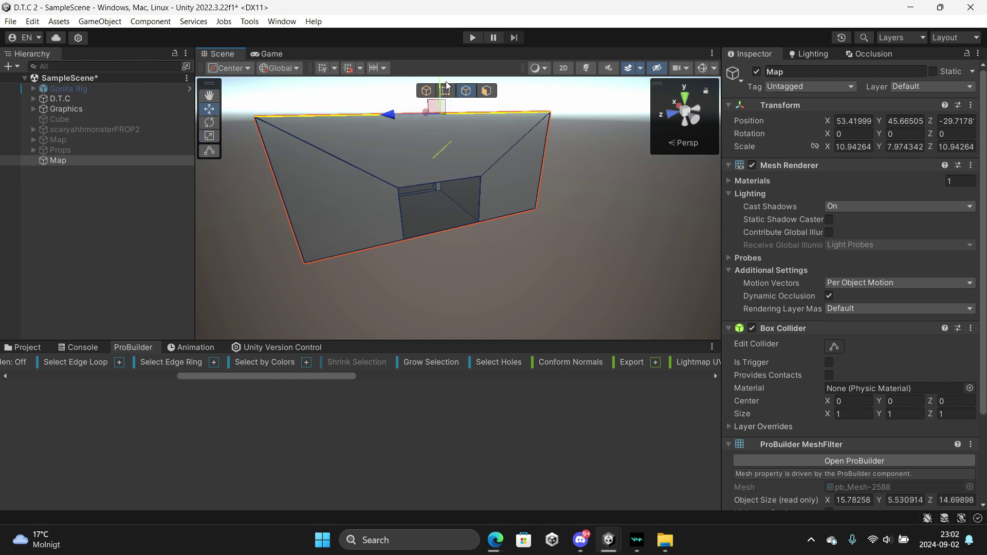
{"action": "left_click", "coordinate": [487, 90]}
{"action": "right_click_drag", "start_coordinate": [488, 91], "coordinate": [436, 198]}
{"action": "key", "text": "s"}
{"action": "key", "text": "r"}
{"action": "left_click_drag", "start_coordinate": [323, 197], "coordinate": [354, 198]}
Extrude the enlarged face outward into a large third room, making the mesh about 28.43 long in X
{"action": "left_click_drag", "start_coordinate": [262, 167], "coordinate": [446, 212], "text": "alt"}
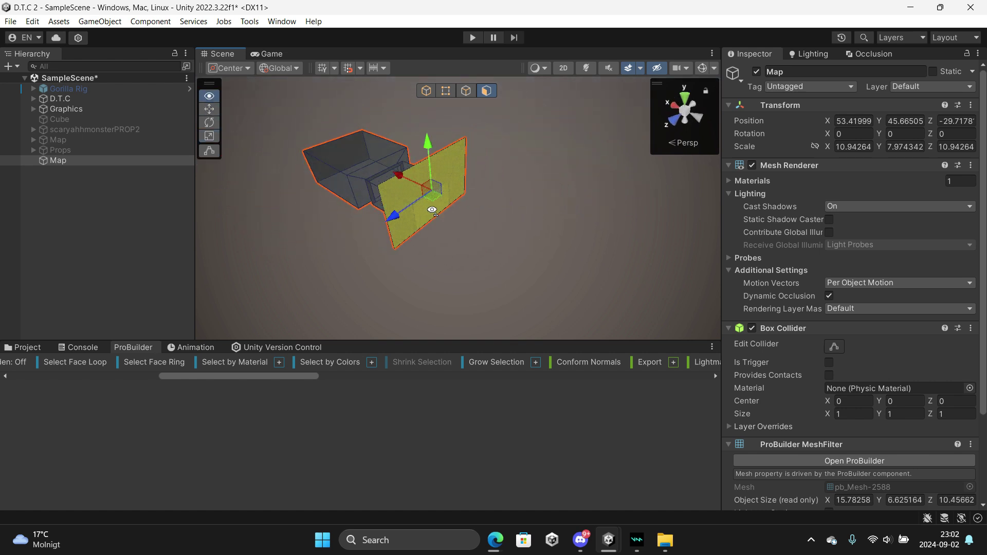
{"action": "left_click_drag", "start_coordinate": [431, 179], "coordinate": [571, 217]}
{"action": "left_click_drag", "start_coordinate": [313, 233], "coordinate": [486, 235], "text": "alt"}
Select the third room's side wall and inset it horizontally with a scaled extrusion into a narrow, full-height doorway panel
{"action": "key", "text": "w"}
{"action": "mouse_move", "coordinate": [485, 234]}
{"action": "right_mouse_down"}
{"action": "mouse_move", "coordinate": [610, 218]}
{"action": "mouse_move", "coordinate": [399, 128]}
{"action": "mouse_move", "coordinate": [485, 231]}
{"action": "right_mouse_up"}
{"action": "key", "text": "s"}
{"action": "left_click_drag", "start_coordinate": [486, 232], "coordinate": [547, 209], "text": "alt"}
{"action": "key", "text": "s"}
{"action": "right_click_drag", "start_coordinate": [546, 209], "coordinate": [637, 138]}
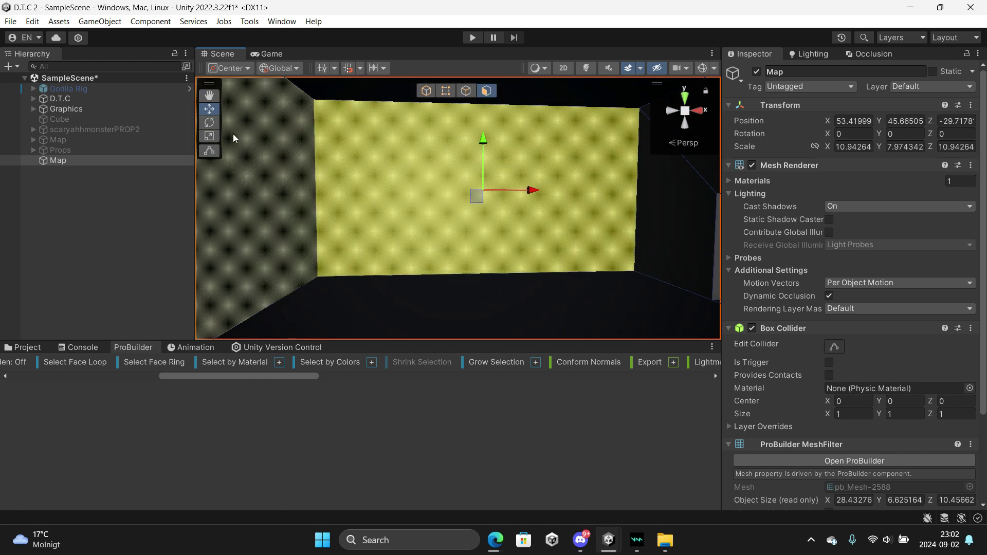
{"action": "left_click", "coordinate": [206, 137]}
{"action": "left_click", "coordinate": [208, 137]}
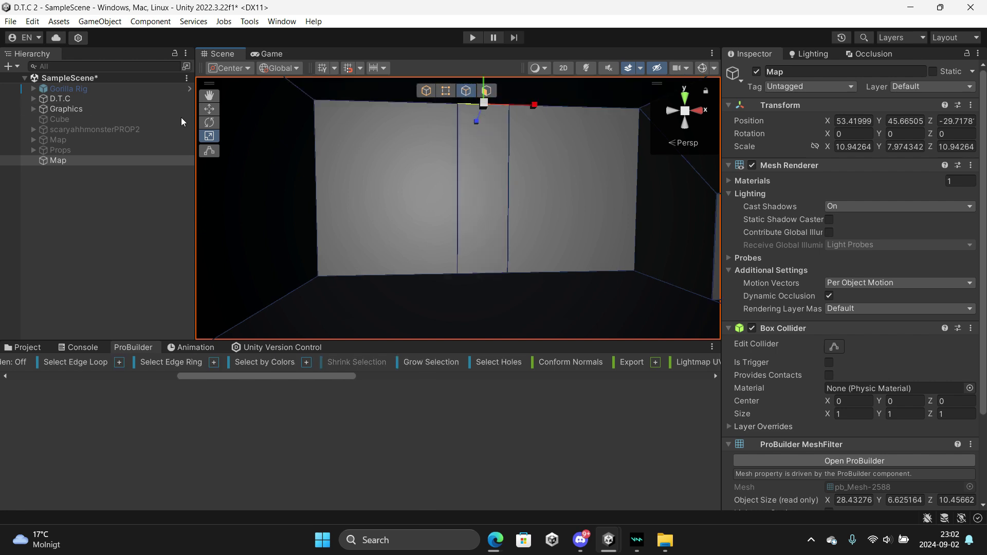
Lower the doorway panel's top edge to form the door head and slide the doorway face along the wall toward its far corner
{"action": "right_click_drag", "start_coordinate": [381, 164], "coordinate": [422, 140]}
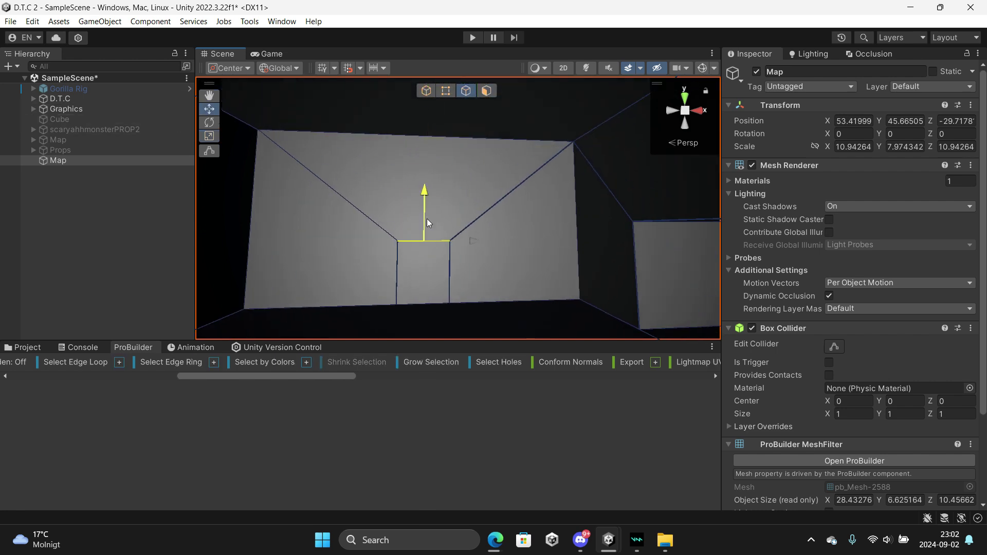
{"action": "left_click", "coordinate": [486, 91]}
{"action": "left_click", "coordinate": [430, 262]}
{"action": "key", "text": "w"}
{"action": "right_click_drag", "start_coordinate": [487, 205], "coordinate": [496, 233]}
{"action": "left_click_drag", "start_coordinate": [475, 196], "coordinate": [222, 195]}
{"action": "right_click_drag", "start_coordinate": [416, 223], "coordinate": [422, 206]}
{"action": "key", "text": "s"}
{"action": "key", "text": "a"}
{"action": "left_click", "coordinate": [465, 92]}
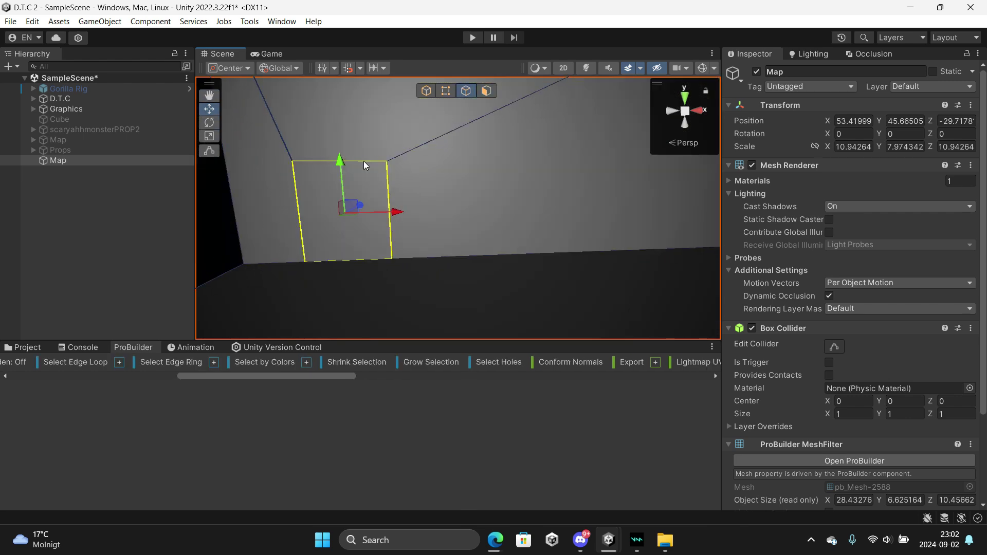
Extrude the side doorway face outward into a passage, making the mesh about 14.31 deep in Z
{"action": "left_click", "coordinate": [486, 91]}
{"action": "left_click", "coordinate": [361, 198]}
{"action": "key", "text": "a"}
{"action": "right_click_drag", "start_coordinate": [361, 199], "coordinate": [625, 221]}
{"action": "key", "text": "s"}
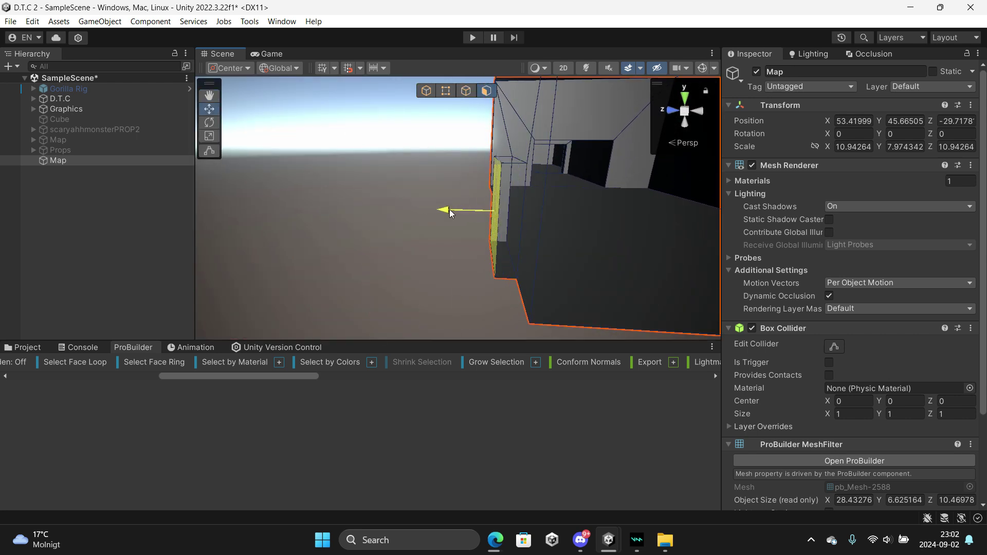
{"action": "left_click_drag", "start_coordinate": [437, 210], "coordinate": [382, 210]}
{"action": "key", "text": "s"}
{"action": "right_click_drag", "start_coordinate": [439, 205], "coordinate": [501, 206]}
{"action": "key", "text": "a"}
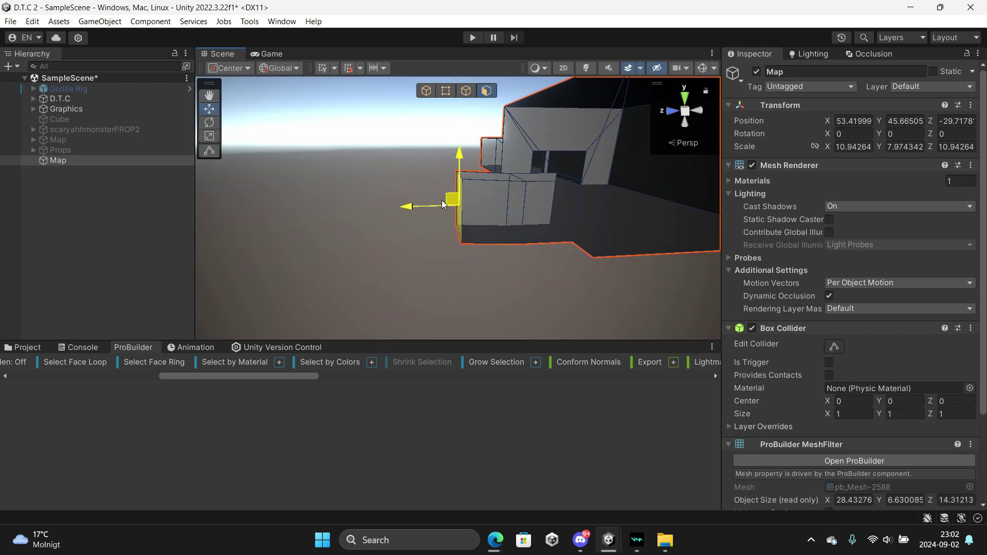
Extrude the passage further and its side faces into a cross corridor, making the mesh about 36.28 in X and 27.28 in Z
{"action": "left_click_drag", "start_coordinate": [433, 204], "coordinate": [334, 167]}
{"action": "right_click_drag", "start_coordinate": [533, 237], "coordinate": [483, 192]}
{"action": "left_click_drag", "start_coordinate": [440, 189], "coordinate": [377, 186]}
{"action": "key", "text": "w"}
{"action": "right_click_drag", "start_coordinate": [411, 180], "coordinate": [440, 207]}
{"action": "left_click_drag", "start_coordinate": [377, 205], "coordinate": [375, 204]}
{"action": "key", "text": "ctrl+z"}
{"action": "right_click_drag", "start_coordinate": [371, 193], "coordinate": [622, 226]}
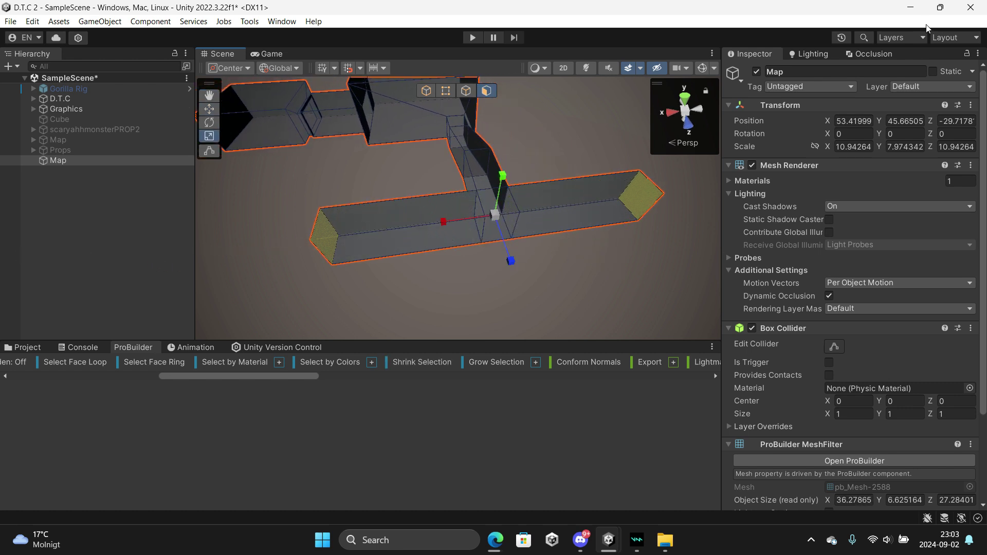
Extend the passage past the cross corridor to about 33.16 in Z and extrude a short branch off one corridor end toward the rooms
{"action": "left_click", "coordinate": [210, 108]}
{"action": "right_click_drag", "start_coordinate": [457, 216], "coordinate": [522, 197]}
{"action": "left_click_drag", "start_coordinate": [596, 218], "coordinate": [679, 221]}
{"action": "right_click_drag", "start_coordinate": [457, 198], "coordinate": [20, 226]}
{"action": "right_click_drag", "start_coordinate": [477, 256], "coordinate": [565, 231]}
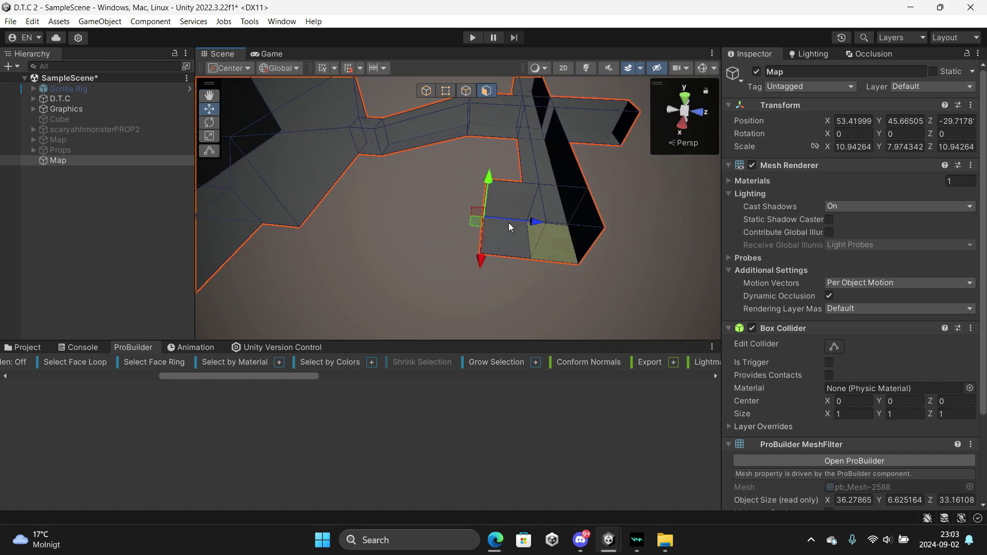
Widen the branch's end face with a scaled extrusion and raise its top edge, making the mesh about 8 high
{"action": "key", "text": "r"}
{"action": "left_click_drag", "start_coordinate": [612, 262], "coordinate": [421, 254], "text": "alt"}
{"action": "key", "text": "k"}
{"action": "left_click", "coordinate": [440, 216]}
{"action": "left_click_drag", "start_coordinate": [456, 181], "coordinate": [478, 92]}
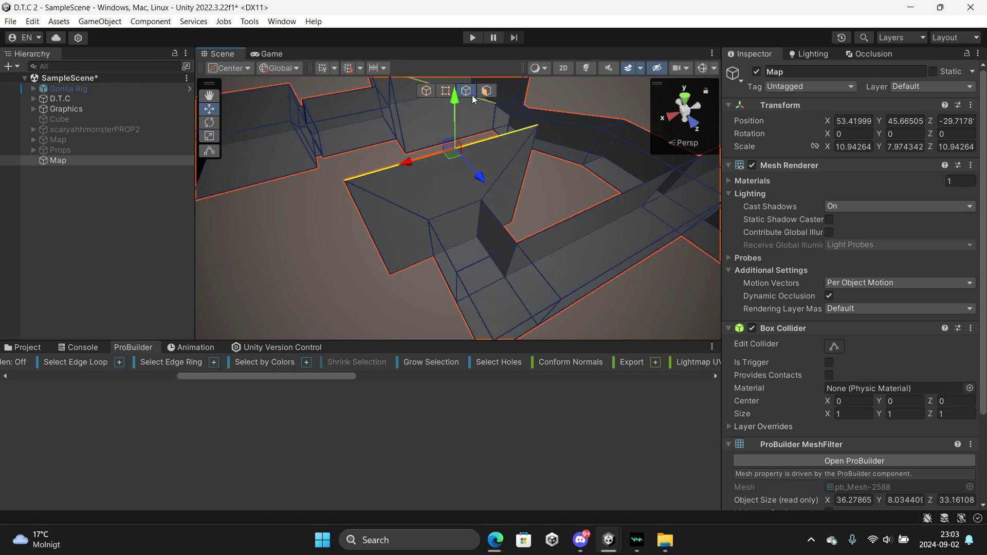
Extrude the branch's enlarged end face into a fourth room
{"action": "left_click", "coordinate": [487, 91]}
{"action": "right_click_drag", "start_coordinate": [456, 233], "coordinate": [412, 211]}
{"action": "left_click_drag", "start_coordinate": [413, 207], "coordinate": [359, 202]}
Extrude the cross corridor's other end into a long bent corridor, making the mesh about 38.45 in X and 44.40 in Z
{"action": "left_click", "coordinate": [496, 292]}
{"action": "right_click_drag", "start_coordinate": [501, 296], "coordinate": [404, 176]}
{"action": "key", "text": "s"}
{"action": "left_click", "coordinate": [400, 179]}
{"action": "key", "text": "d"}
{"action": "right_click_drag", "start_coordinate": [492, 194], "coordinate": [329, 189]}
{"action": "left_click_drag", "start_coordinate": [422, 208], "coordinate": [432, 205]}
{"action": "left_click", "coordinate": [431, 197]}
{"action": "right_click_drag", "start_coordinate": [432, 200], "coordinate": [684, 196]}
{"action": "key", "text": "a"}
{"action": "mouse_move", "coordinate": [505, 187]}
{"action": "right_mouse_down"}
{"action": "mouse_move", "coordinate": [263, 162]}
{"action": "mouse_move", "coordinate": [579, 261]}
{"action": "mouse_move", "coordinate": [483, 200]}
{"action": "mouse_move", "coordinate": [499, 194]}
{"action": "mouse_move", "coordinate": [403, 203]}
{"action": "mouse_move", "coordinate": [509, 185]}
{"action": "mouse_move", "coordinate": [533, 168]}
{"action": "mouse_move", "coordinate": [522, 178]}
{"action": "right_mouse_up"}
{"action": "left_click", "coordinate": [507, 165]}
{"action": "key", "text": "w"}
Show the project assets and select the floor faces of all rooms and corridors together
{"action": "left_click", "coordinate": [45, 352]}
{"action": "right_click_drag", "start_coordinate": [326, 225], "coordinate": [603, 273]}
{"action": "left_click", "coordinate": [465, 212]}
{"action": "left_click", "coordinate": [459, 238], "text": "shift"}
{"action": "left_click", "coordinate": [615, 232], "text": "shift"}
{"action": "left_click", "coordinate": [488, 265], "text": "shift"}
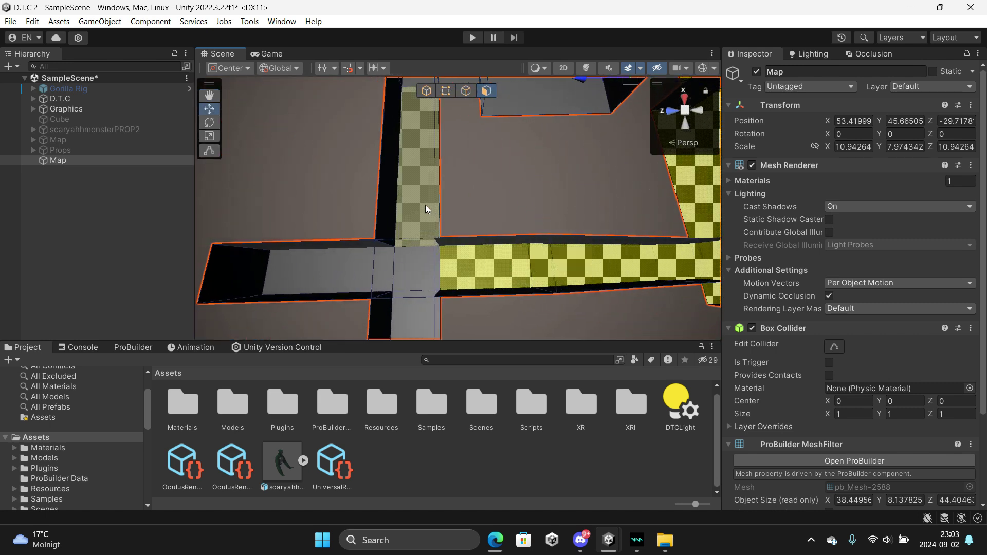
{"action": "left_click_drag", "start_coordinate": [398, 325], "coordinate": [395, 329], "text": "shift"}
{"action": "left_click", "coordinate": [359, 277], "text": "shift"}
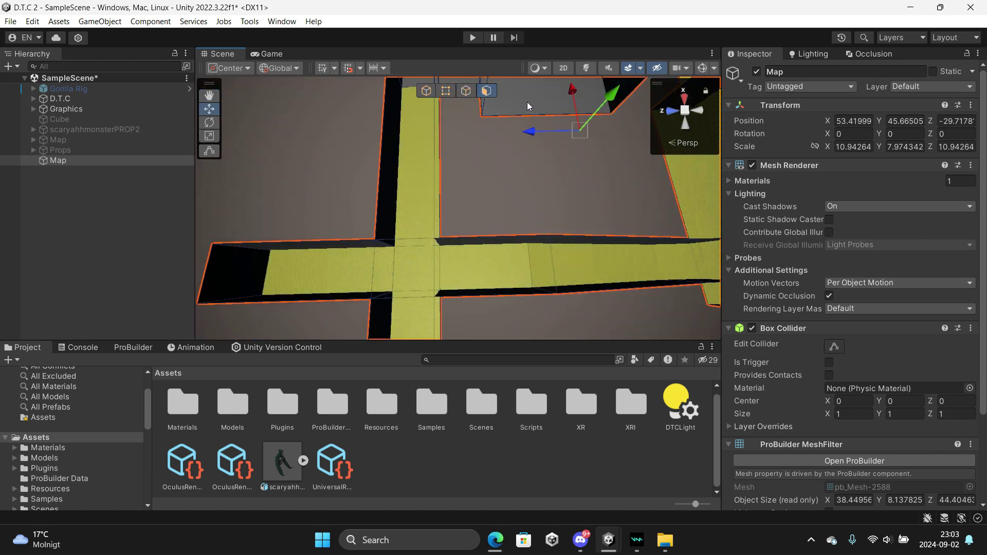
{"action": "middle_click_drag", "start_coordinate": [462, 102], "coordinate": [440, 181]}
{"action": "right_click_drag", "start_coordinate": [446, 180], "coordinate": [670, 258]}
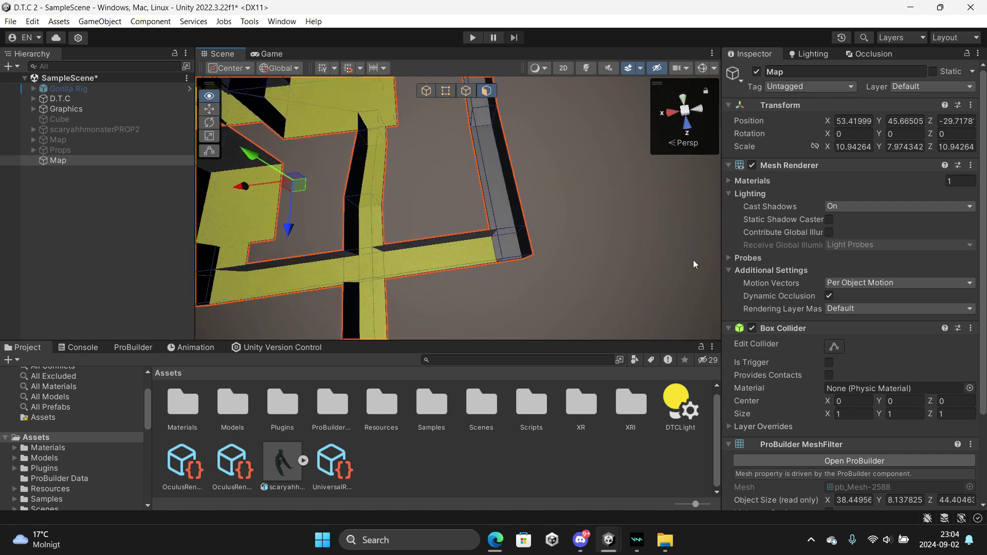
{"action": "right_click_drag", "start_coordinate": [501, 247], "coordinate": [489, 164]}
{"action": "key", "text": "s"}
{"action": "right_click_drag", "start_coordinate": [559, 220], "coordinate": [367, 226]}
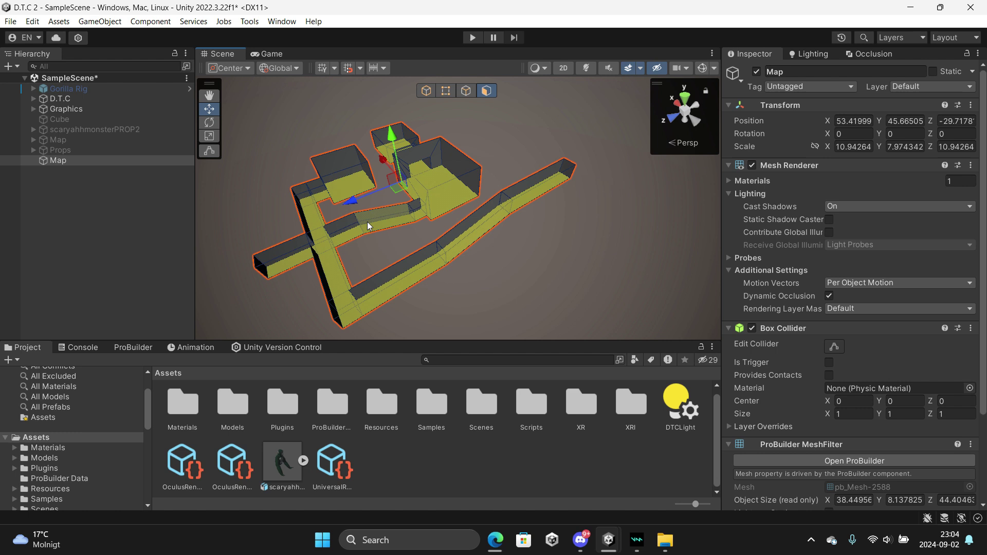
Apply the Tiles material from the Materials/Tiles040_1K-PNG folder to the selected floor faces
{"action": "left_click", "coordinate": [52, 450]}
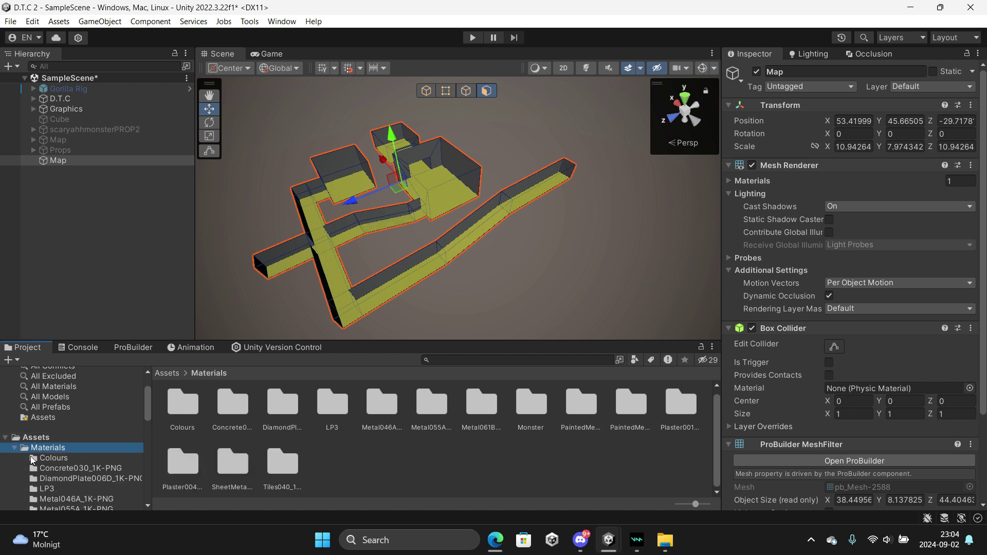
{"action": "scroll", "coordinate": [147, 422], "scroll_direction": "down", "scroll_amount": 5}
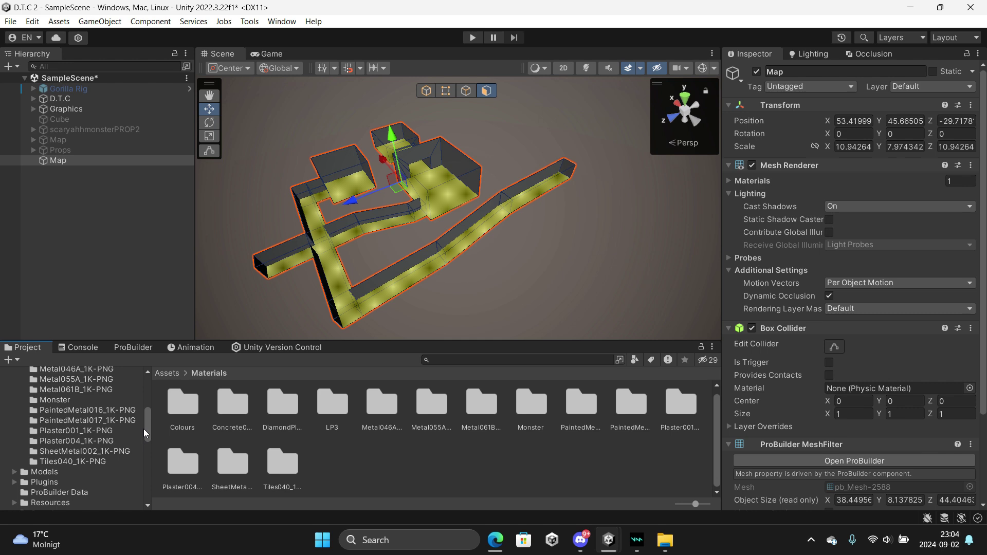
{"action": "left_click", "coordinate": [63, 461]}
{"action": "right_click_drag", "start_coordinate": [391, 280], "coordinate": [470, 277]}
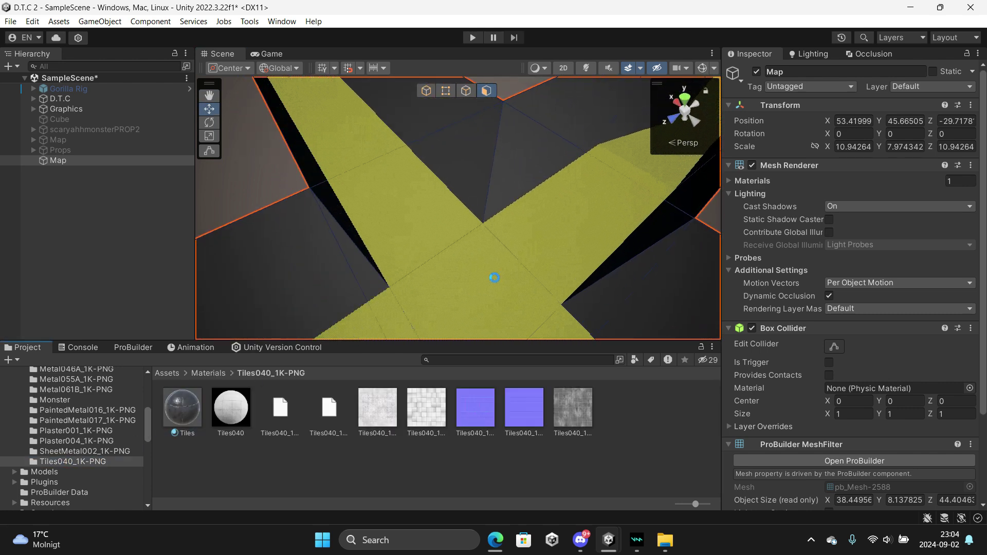
{"action": "left_click_drag", "start_coordinate": [385, 293], "coordinate": [442, 291]}
{"action": "left_click", "coordinate": [313, 465]}
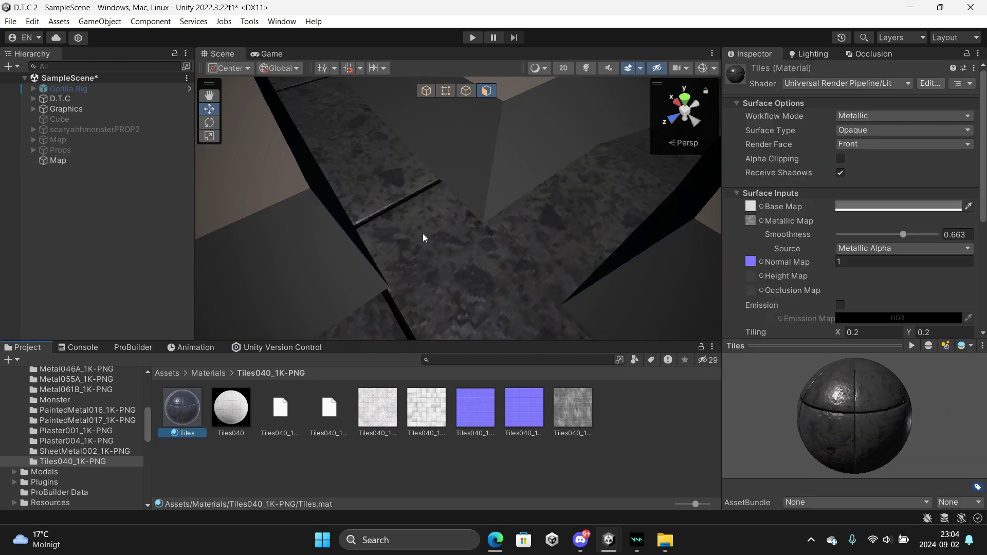
Set the Tiles material's tiling to 2 in X and 2 in Y
{"action": "right_click_drag", "start_coordinate": [420, 238], "coordinate": [760, 279]}
{"action": "right_click_drag", "start_coordinate": [612, 235], "coordinate": [537, 252]}
{"action": "left_click", "coordinate": [867, 333]}
{"action": "type", "text": "2"}
{"action": "left_click", "coordinate": [962, 333]}
{"action": "type", "text": "2"}
Inspect the tiled floors throughout the rooms, previewing them with scene lighting on and off
{"action": "right_click_drag", "start_coordinate": [534, 198], "coordinate": [515, 246]}
{"action": "key", "text": "w"}
{"action": "left_click", "coordinate": [587, 69]}
{"action": "left_click", "coordinate": [588, 69]}
{"action": "right_click_drag", "start_coordinate": [591, 106], "coordinate": [578, 204]}
{"action": "key", "text": "w"}
{"action": "right_click_drag", "start_coordinate": [582, 90], "coordinate": [550, 219]}
{"action": "left_click", "coordinate": [551, 215]}
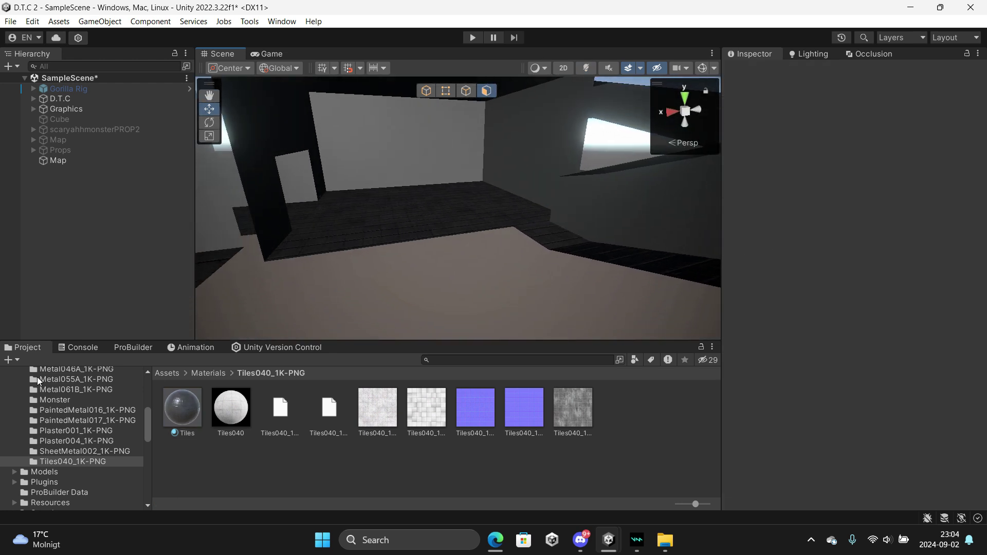
Browse the plaster and metal material folders and apply Wall2 from Plaster001_1K-PNG to the map's walls
{"action": "scroll", "coordinate": [509, 241], "scroll_direction": "down", "scroll_amount": 3}
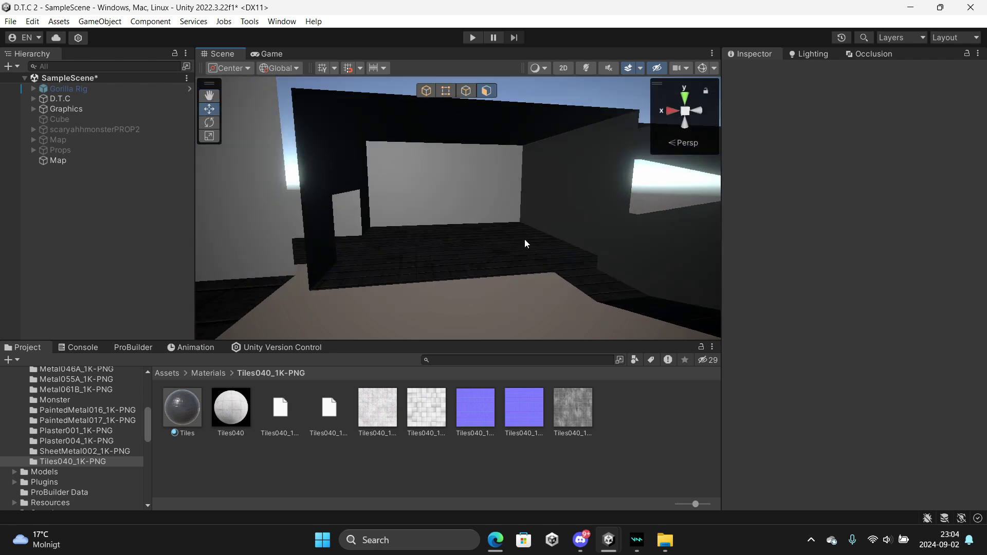
{"action": "left_click", "coordinate": [80, 431]}
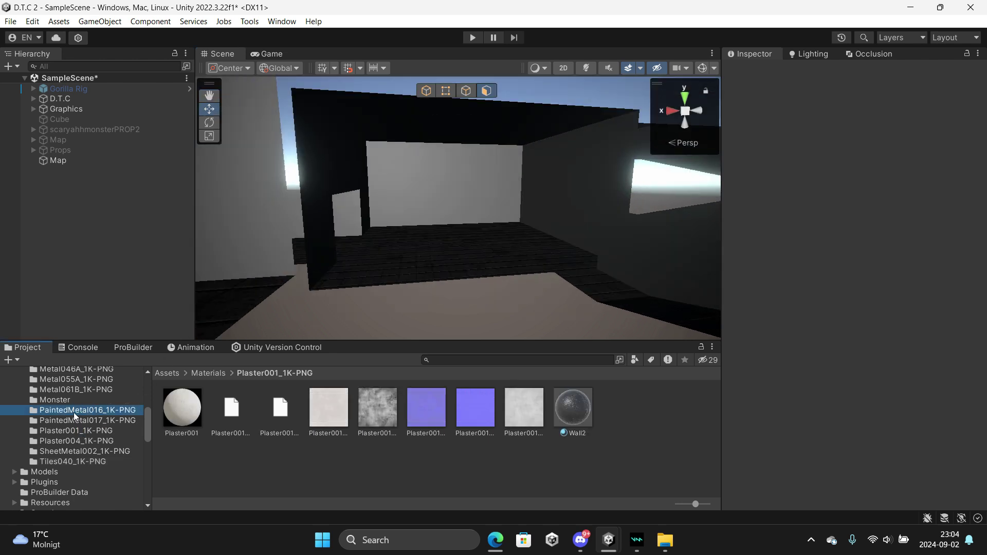
{"action": "left_click", "coordinate": [64, 420]}
{"action": "left_click", "coordinate": [60, 392]}
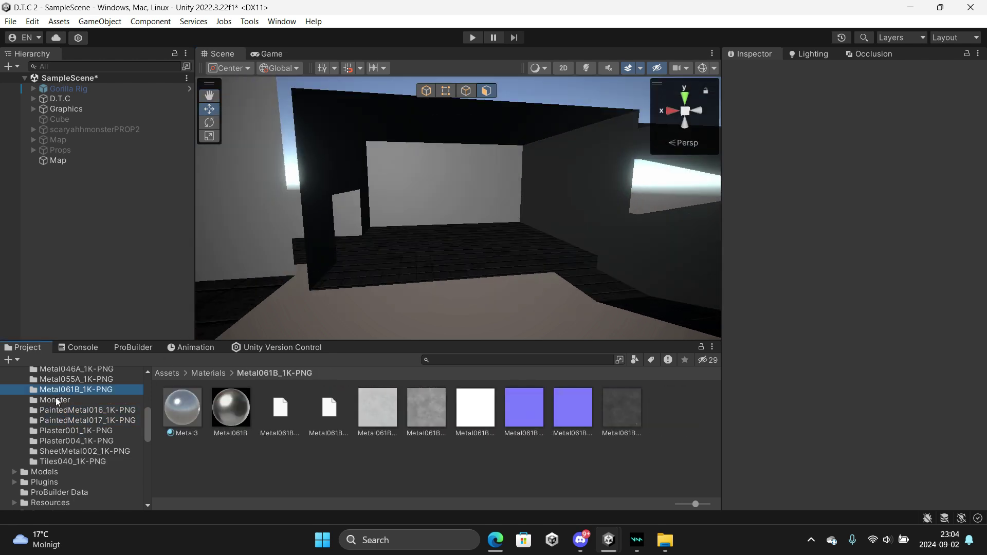
{"action": "mouse_move", "coordinate": [522, 228]}
{"action": "right_mouse_down"}
{"action": "mouse_move", "coordinate": [474, 203]}
{"action": "mouse_move", "coordinate": [504, 224]}
{"action": "right_mouse_up"}
{"action": "left_click", "coordinate": [105, 431]}
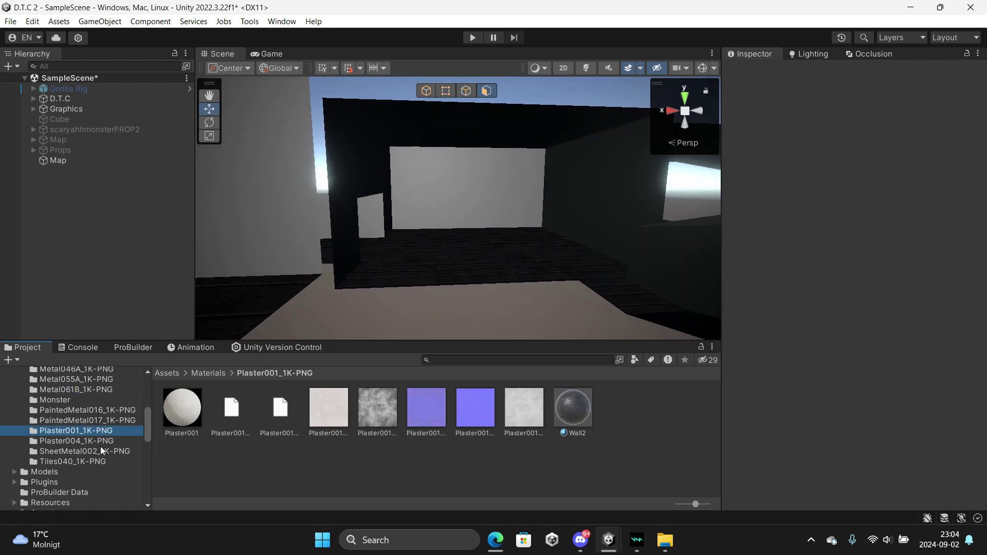
{"action": "left_click_drag", "start_coordinate": [562, 396], "coordinate": [490, 188]}
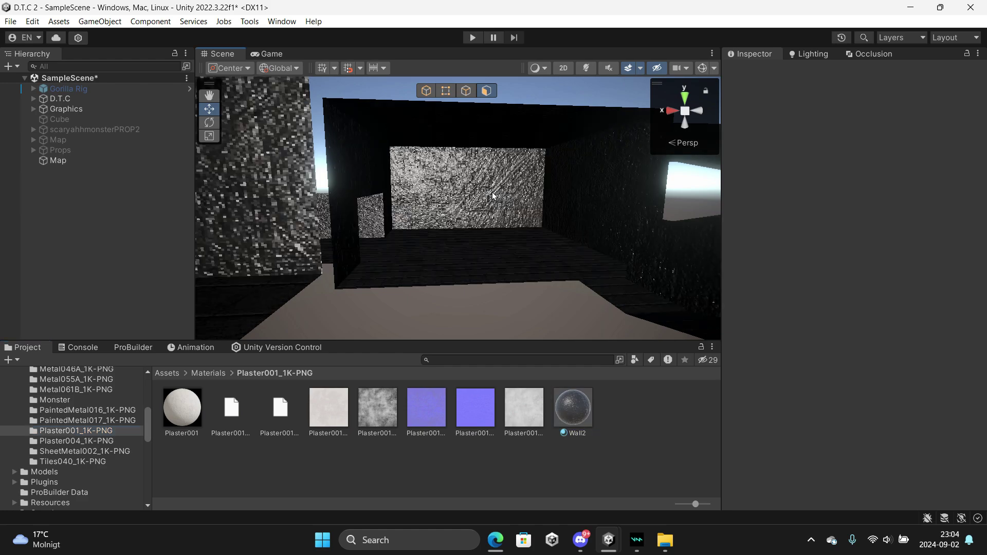
Set the base colour of the Wall2 material to a light grey
{"action": "right_click_drag", "start_coordinate": [490, 187], "coordinate": [426, 209]}
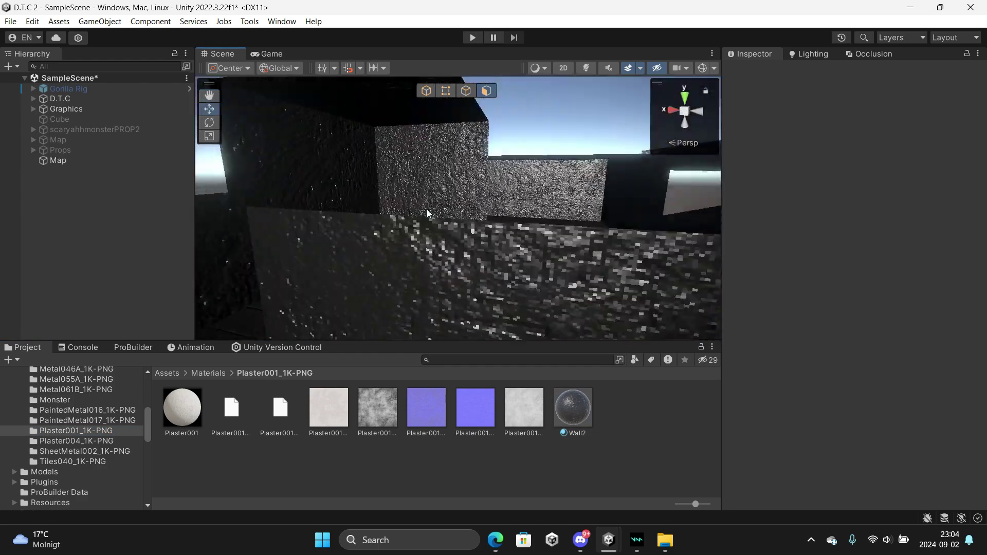
{"action": "left_click", "coordinate": [591, 430]}
{"action": "left_click", "coordinate": [869, 207]}
{"action": "left_click_drag", "start_coordinate": [878, 259], "coordinate": [855, 252]}
Set the Wall2 material's tiling to 2 in X and 2 in Y
{"action": "right_click_drag", "start_coordinate": [535, 215], "coordinate": [634, 190]}
{"action": "key", "text": "w"}
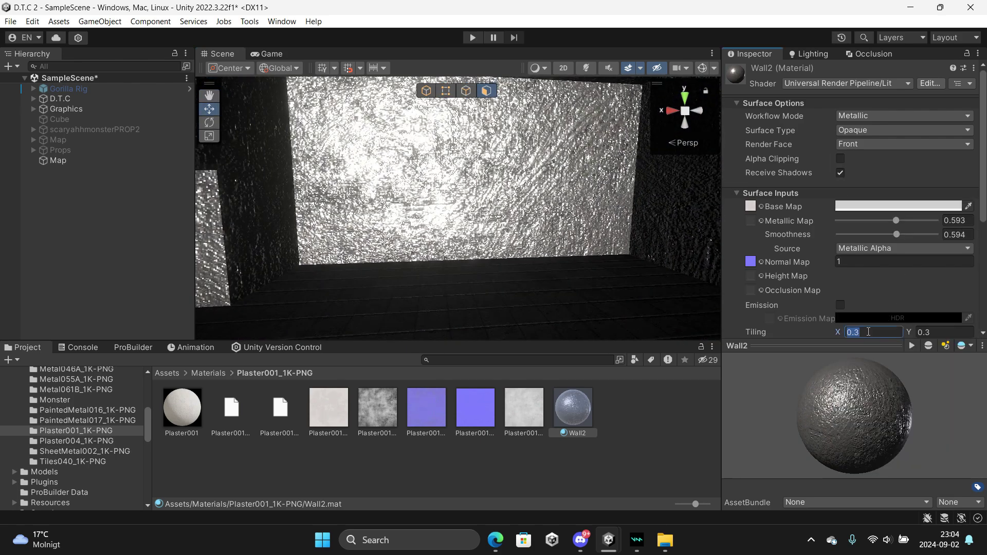
{"action": "type", "text": "2"}
{"action": "left_click", "coordinate": [936, 334]}
{"action": "type", "text": "2"}
{"action": "key", "text": "w"}
Lower the Wall2 material's smoothness and check how the plaster walls look
{"action": "right_click_drag", "start_coordinate": [507, 206], "coordinate": [137, 200]}
{"action": "left_click_drag", "start_coordinate": [896, 234], "coordinate": [879, 235]}
{"action": "left_click_drag", "start_coordinate": [539, 216], "coordinate": [311, 287], "text": "alt"}
{"action": "right_click_drag", "start_coordinate": [310, 287], "coordinate": [278, 301]}
Adjust the base colour of the Tiles material in the Tiles040_1K-PNG folder to a neutral grey
{"action": "left_click", "coordinate": [57, 453]}
{"action": "left_click", "coordinate": [54, 463]}
{"action": "left_click", "coordinate": [189, 419]}
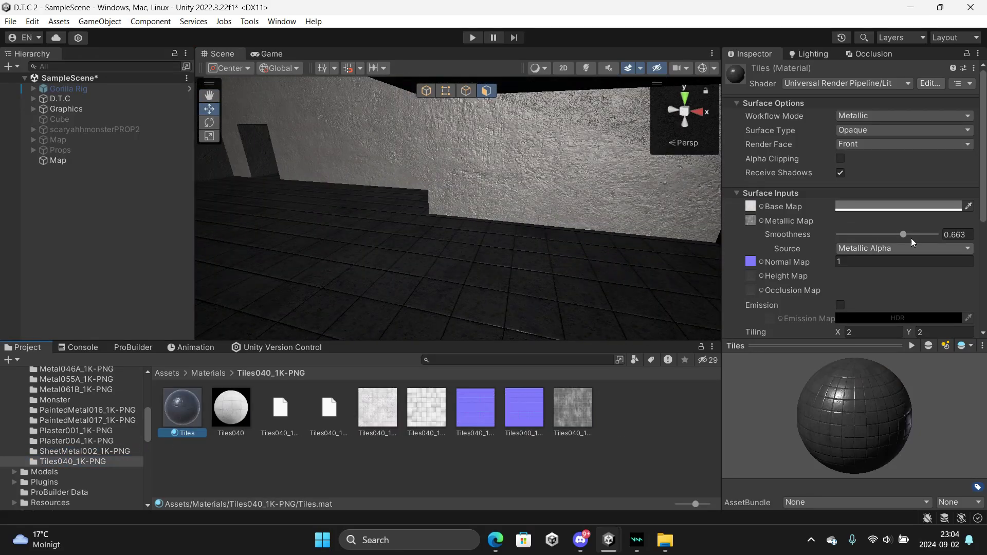
{"action": "left_click", "coordinate": [876, 206]}
{"action": "left_click_drag", "start_coordinate": [881, 305], "coordinate": [872, 293]}
Select all ceiling faces of the map's rooms and corridors
{"action": "right_click_drag", "start_coordinate": [571, 231], "coordinate": [392, 109]}
{"action": "left_click", "coordinate": [368, 171]}
{"action": "key", "text": "s"}
{"action": "right_click_drag", "start_coordinate": [368, 172], "coordinate": [498, 204]}
{"action": "left_click", "coordinate": [497, 204], "text": "shift"}
{"action": "left_click_drag", "start_coordinate": [625, 183], "coordinate": [489, 196], "text": "alt"}
{"action": "key", "text": "w"}
{"action": "right_click_drag", "start_coordinate": [510, 198], "coordinate": [540, 205]}
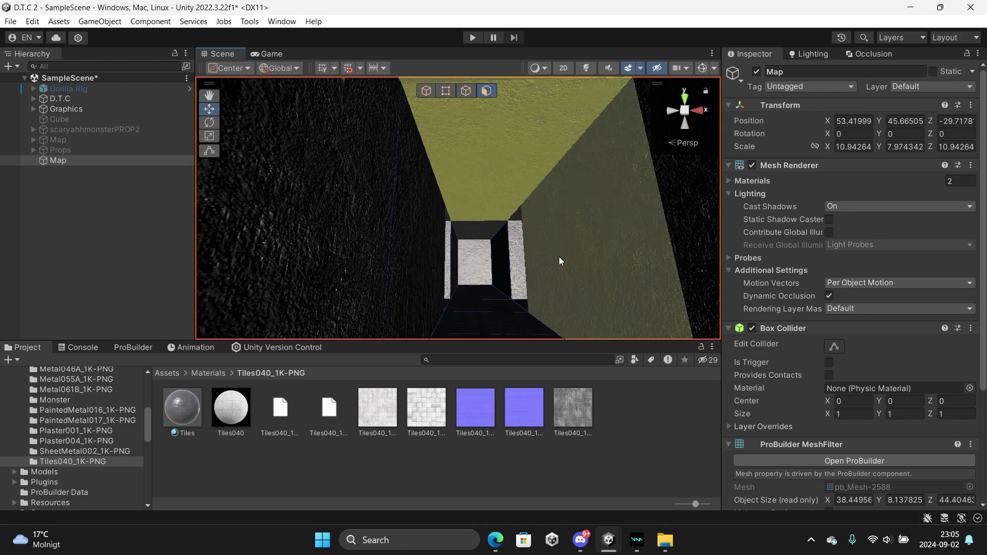
{"action": "scroll", "coordinate": [578, 281], "scroll_direction": "up", "scroll_amount": 5}
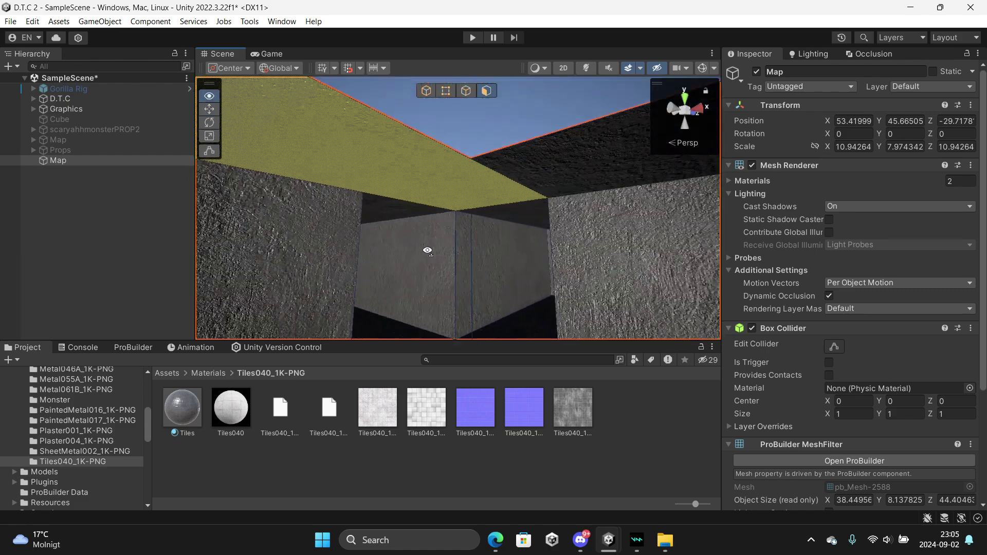
{"action": "left_click", "coordinate": [447, 204], "text": "shift"}
{"action": "left_click", "coordinate": [561, 127], "text": "shift"}
{"action": "key", "text": "s"}
{"action": "right_click_drag", "start_coordinate": [560, 127], "coordinate": [383, 238]}
{"action": "right_click_drag", "start_coordinate": [483, 229], "coordinate": [436, 198]}
{"action": "key", "text": "w"}
{"action": "key", "text": "s"}
{"action": "left_click", "coordinate": [474, 196], "text": "shift"}
{"action": "left_click", "coordinate": [394, 150], "text": "shift"}
{"action": "key", "text": "w"}
{"action": "right_click_drag", "start_coordinate": [393, 149], "coordinate": [468, 152]}
{"action": "left_click_drag", "start_coordinate": [467, 152], "coordinate": [245, 202], "text": "alt"}
{"action": "scroll", "coordinate": [452, 173], "scroll_direction": "up", "scroll_amount": 5}
{"action": "left_click", "coordinate": [460, 183], "text": "shift"}
{"action": "left_click_drag", "start_coordinate": [529, 167], "coordinate": [355, 350], "text": "alt"}
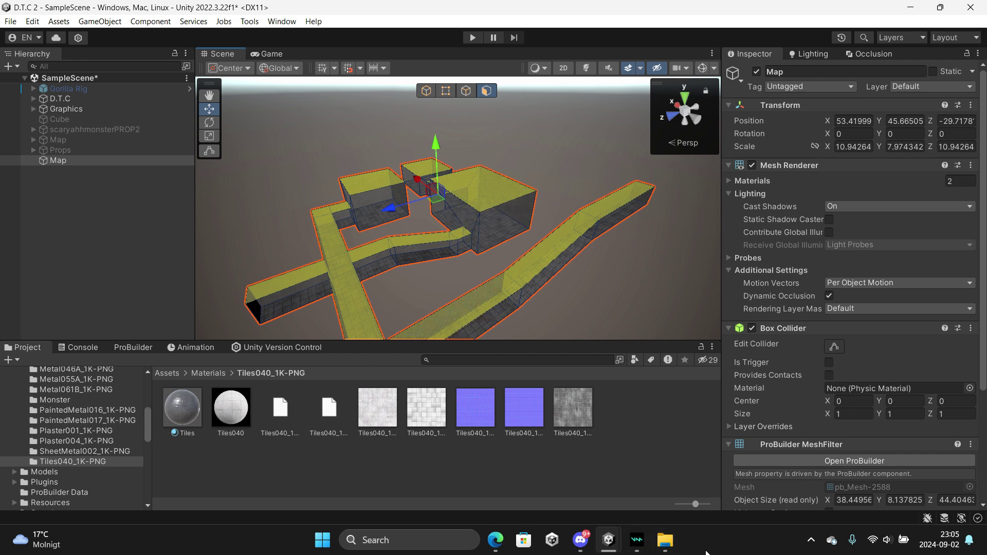
Switch to the Desktop window in File Explorer to fetch the OfficeCeiling002 textures for the Tiles040_1K-PNG folder
{"action": "mouse_move", "coordinate": [674, 549]}
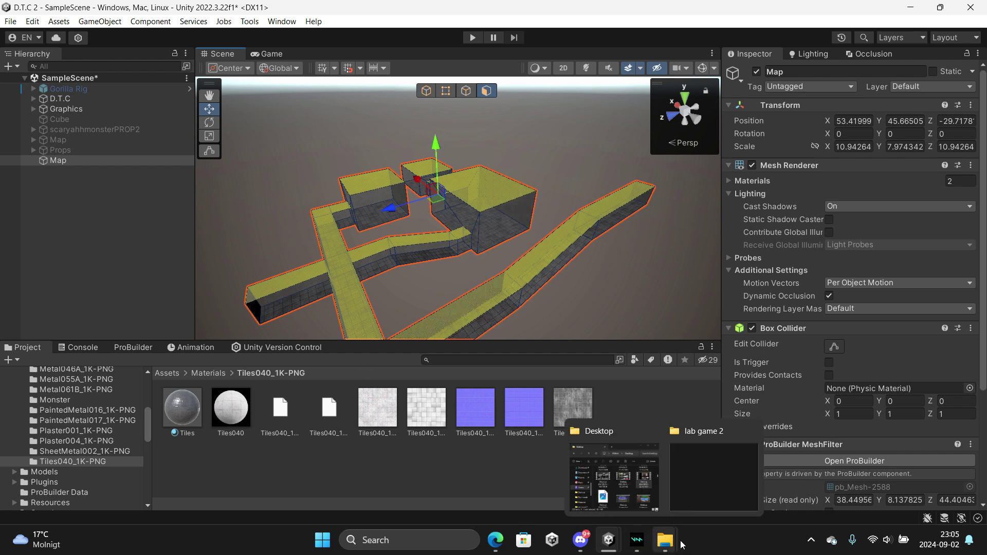
{"action": "left_click", "coordinate": [606, 458]}
{"action": "left_click", "coordinate": [575, 181]}
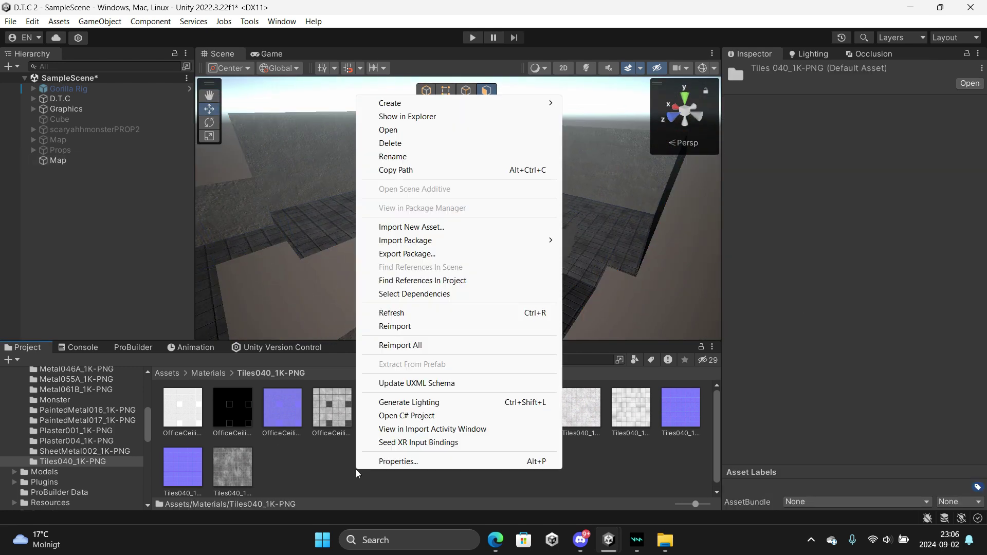
Create a new material named Office in the Tiles040_1K-PNG folder
{"action": "mouse_move", "coordinate": [385, 103]}
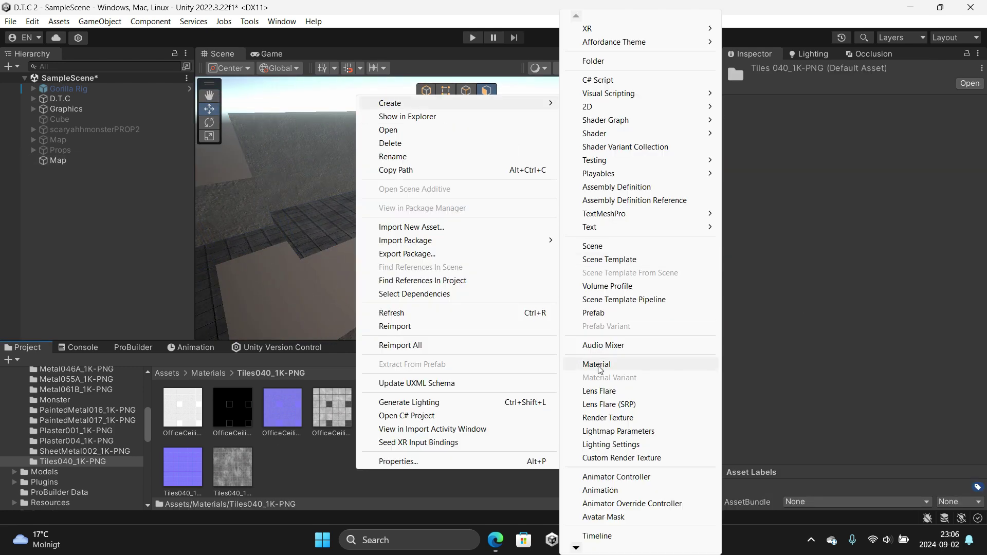
{"action": "left_click", "coordinate": [599, 365]}
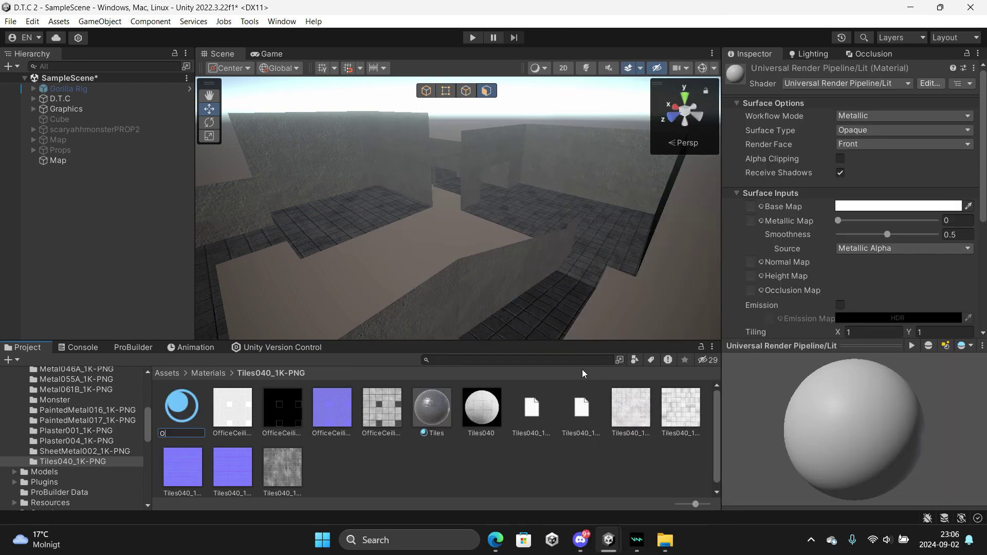
{"action": "type", "text": "Office"}
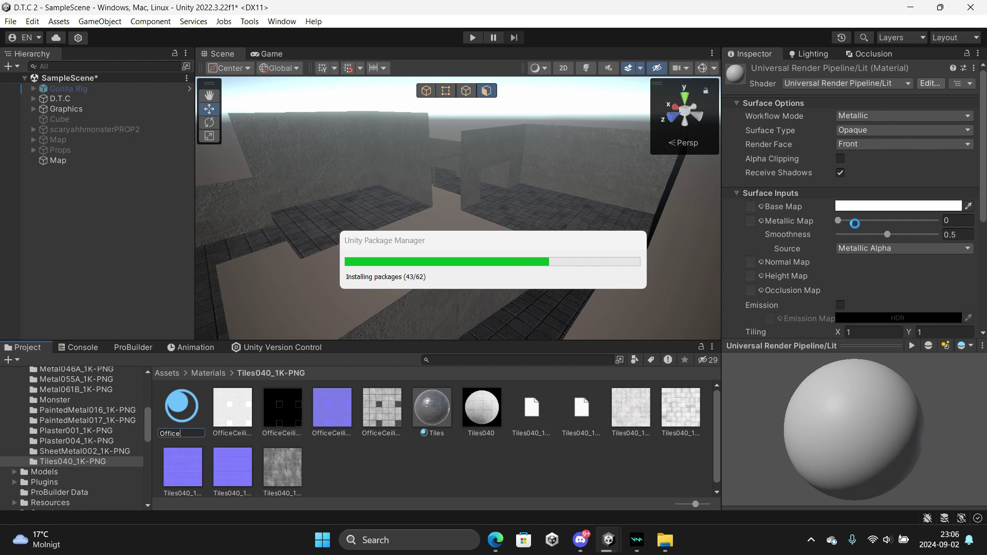
{"action": "key", "text": "Return"}
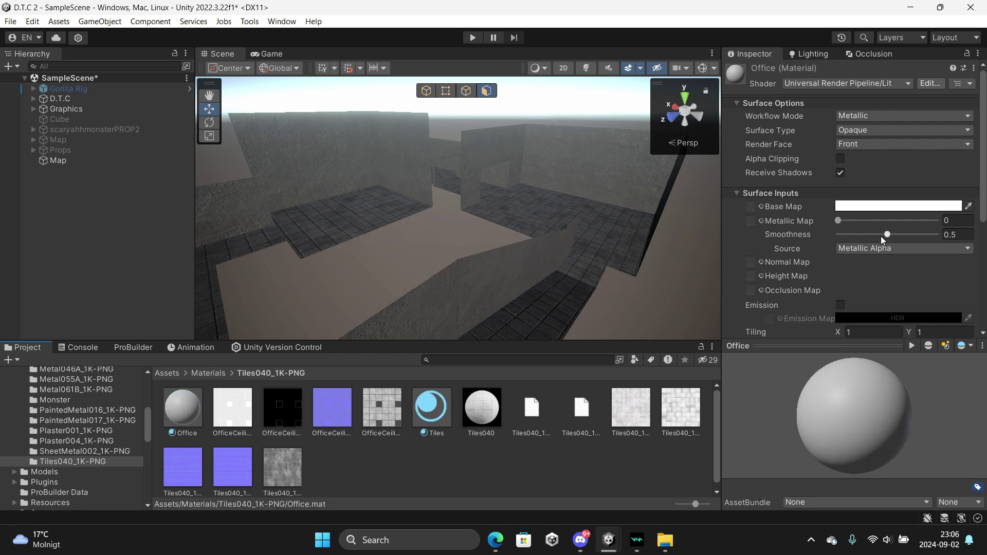
Set the Office material's smoothness to 0 and assign OfficeCeiling002_1K-JPG_AmbientOcclusion as its base map
{"action": "left_click_drag", "start_coordinate": [881, 236], "coordinate": [838, 235]}
{"action": "right_click_drag", "start_coordinate": [518, 250], "coordinate": [663, 203]}
{"action": "left_click_drag", "start_coordinate": [237, 414], "coordinate": [748, 210]}
Set the four OfficeCeiling002 textures to Point (no filter) filtering and a max size of 256
{"action": "left_click", "coordinate": [238, 419]}
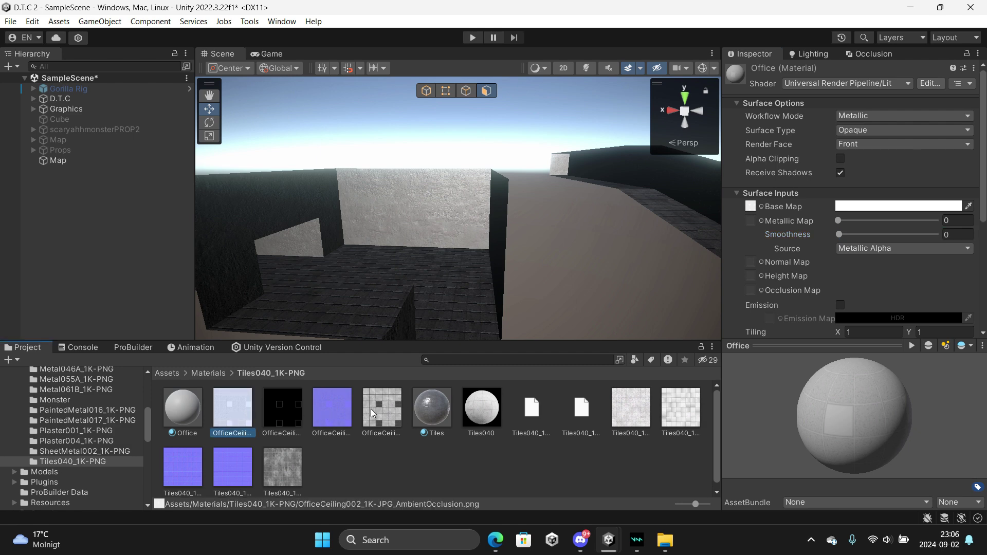
{"action": "left_click", "coordinate": [383, 411], "text": "shift"}
{"action": "left_click", "coordinate": [853, 229]}
{"action": "scroll", "coordinate": [946, 257], "scroll_direction": "down", "scroll_amount": 3}
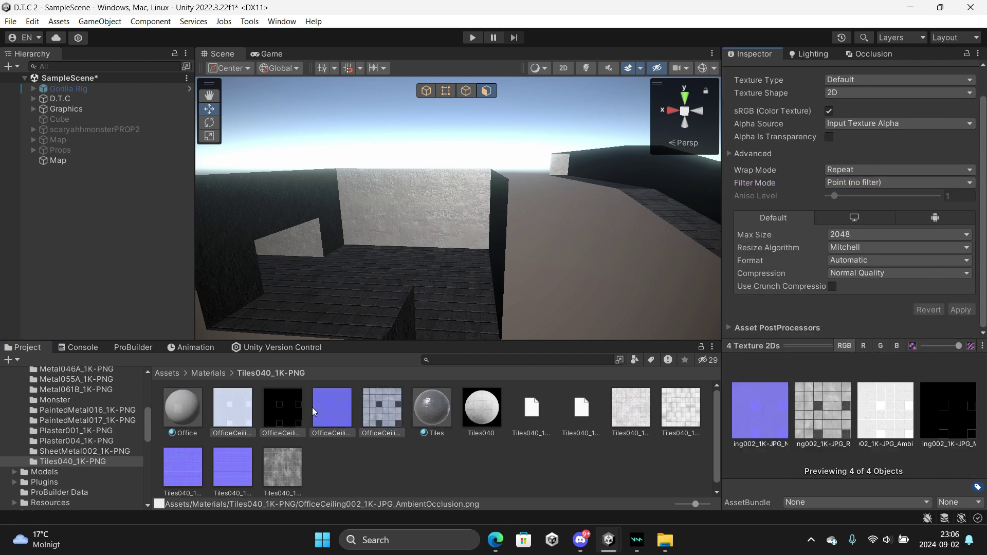
{"action": "left_click", "coordinate": [863, 235]}
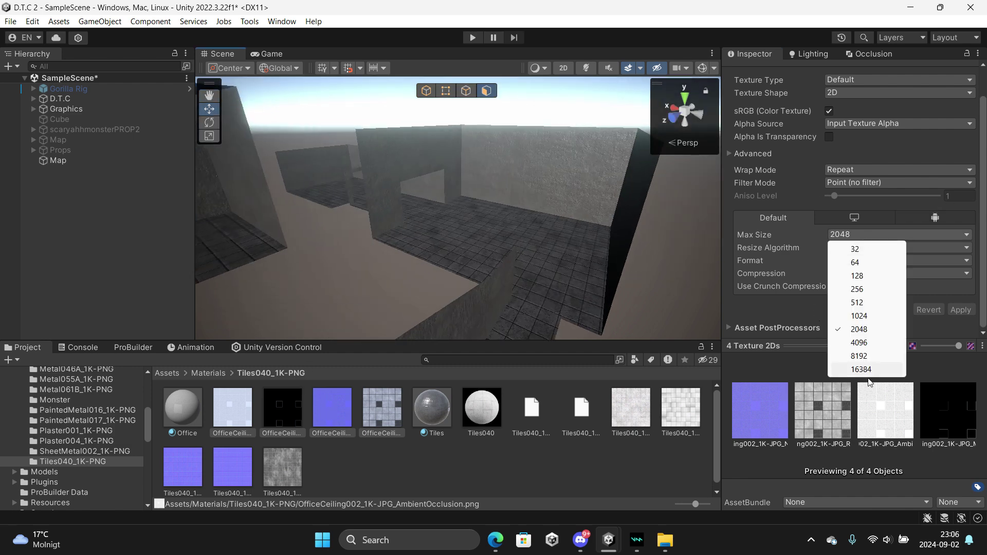
{"action": "left_click", "coordinate": [821, 365]}
Assign the black OfficeCeiling002 metallic texture and the normal texture to the Office material's metallic and normal maps
{"action": "left_click", "coordinate": [171, 394]}
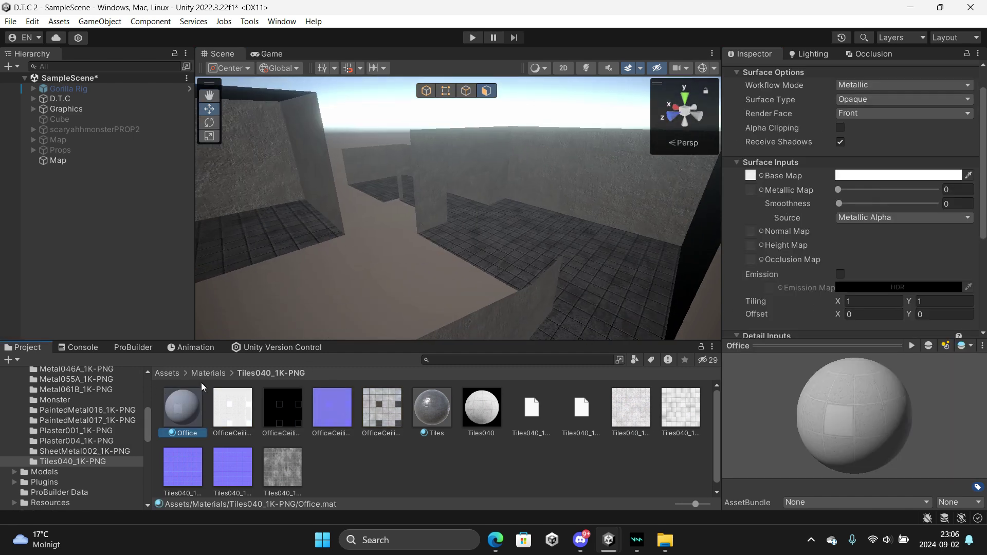
{"action": "right_click_drag", "start_coordinate": [589, 165], "coordinate": [653, 221]}
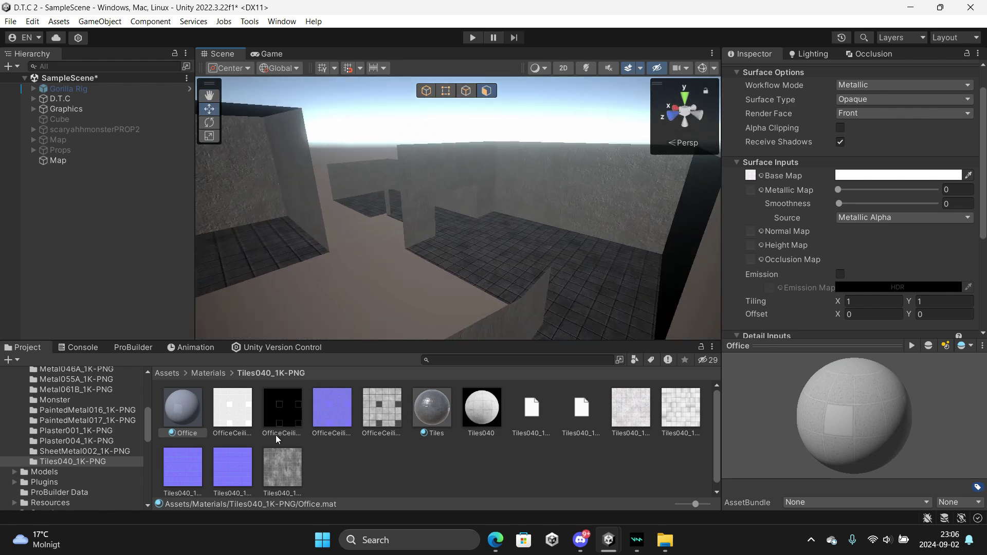
{"action": "left_click_drag", "start_coordinate": [275, 436], "coordinate": [753, 193]}
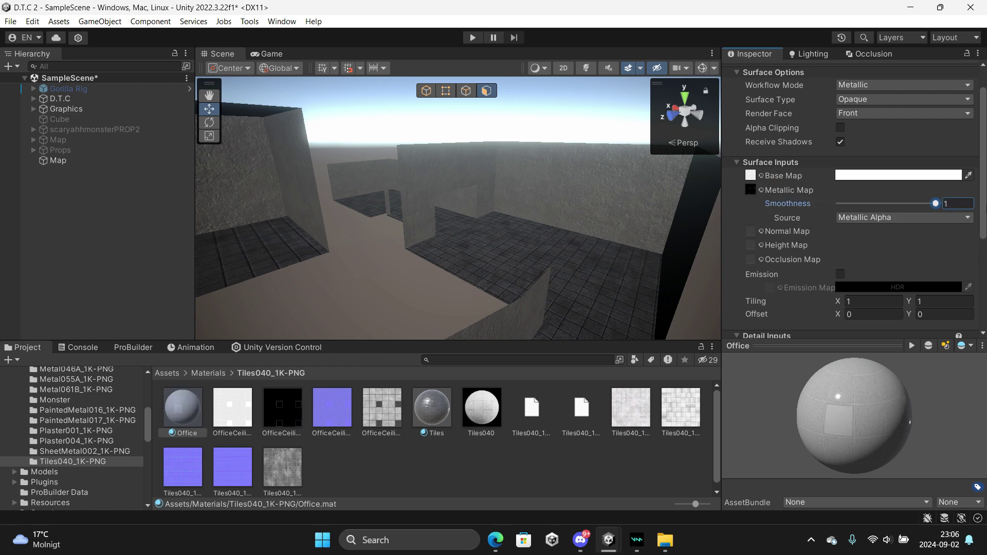
{"action": "left_click_drag", "start_coordinate": [337, 419], "coordinate": [755, 229]}
{"action": "left_click", "coordinate": [952, 257]}
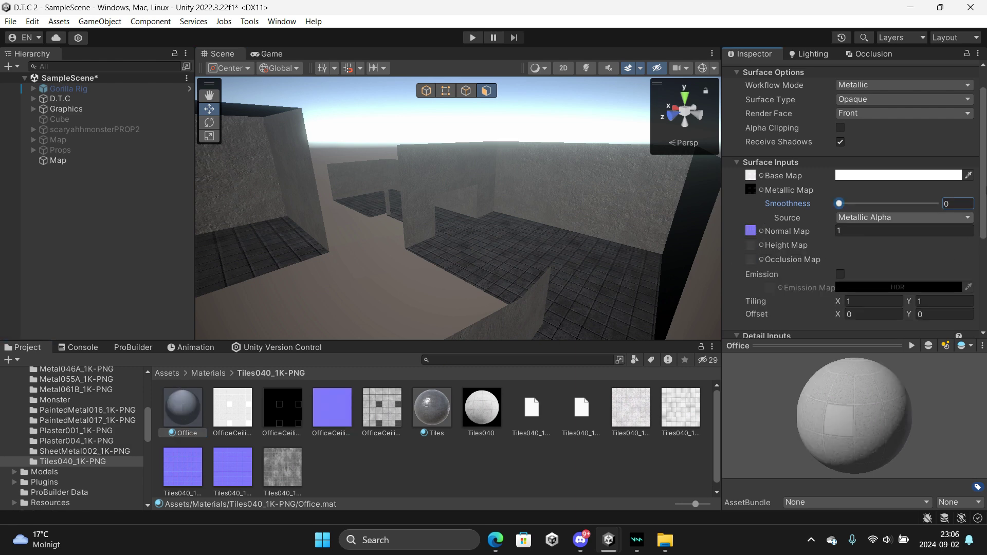
Assign the OfficeCeiling002 normal texture as the Office material's detail normal map
{"action": "scroll", "coordinate": [926, 231], "scroll_direction": "down", "scroll_amount": 5}
{"action": "left_click", "coordinate": [329, 419]}
{"action": "left_click_drag", "start_coordinate": [425, 350], "coordinate": [750, 220]}
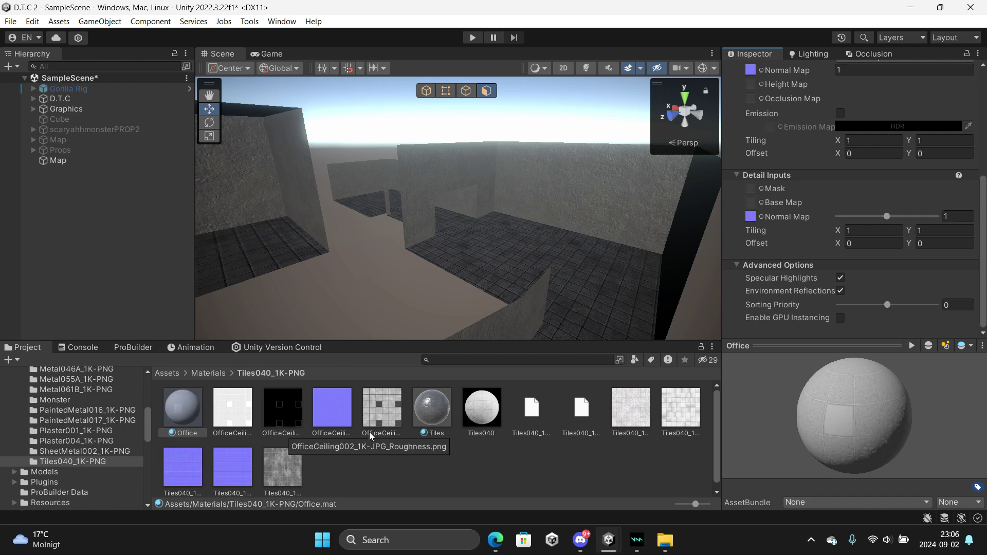
Enable emission on the Office material with a white emission colour at intensity 3
{"action": "scroll", "coordinate": [854, 205], "scroll_direction": "up", "scroll_amount": 5}
{"action": "key", "text": "w"}
{"action": "right_click_drag", "start_coordinate": [510, 273], "coordinate": [465, 276]}
{"action": "left_click", "coordinate": [840, 305]}
{"action": "left_click", "coordinate": [862, 319]}
{"action": "left_click_drag", "start_coordinate": [879, 288], "coordinate": [835, 241]}
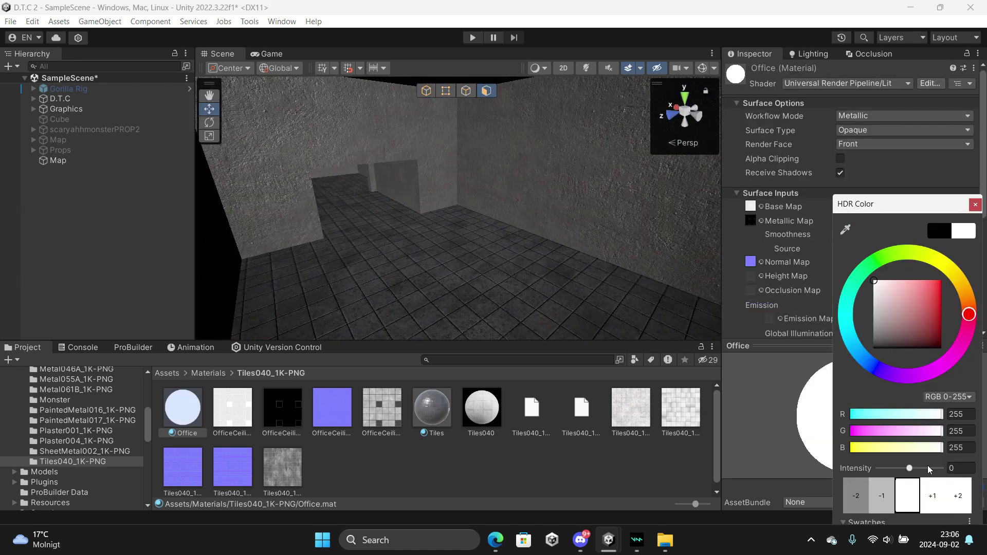
{"action": "type", "text": "3"}
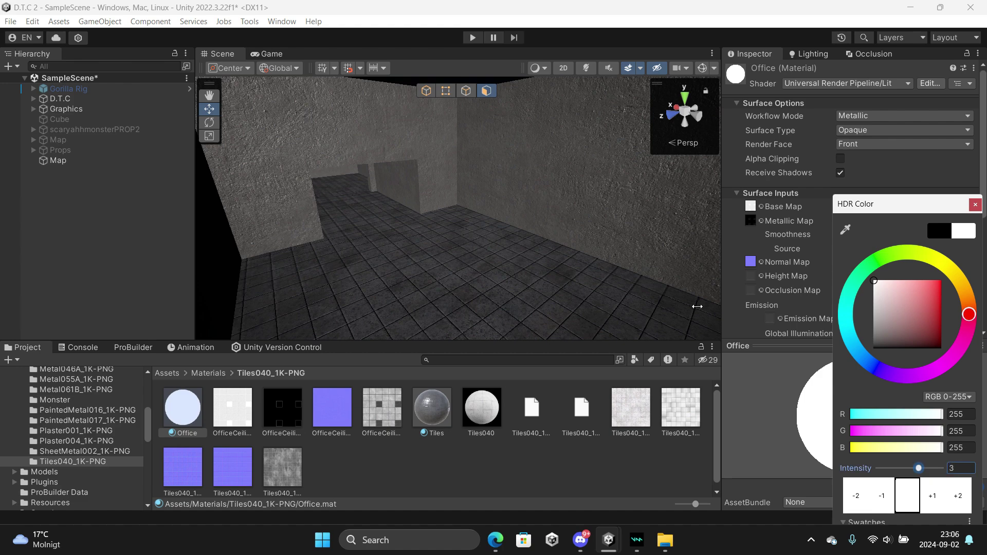
Try different grey and white brightness levels for the Office material's emission colour
{"action": "right_click_drag", "start_coordinate": [665, 248], "coordinate": [506, 181]}
{"action": "left_click", "coordinate": [886, 318]}
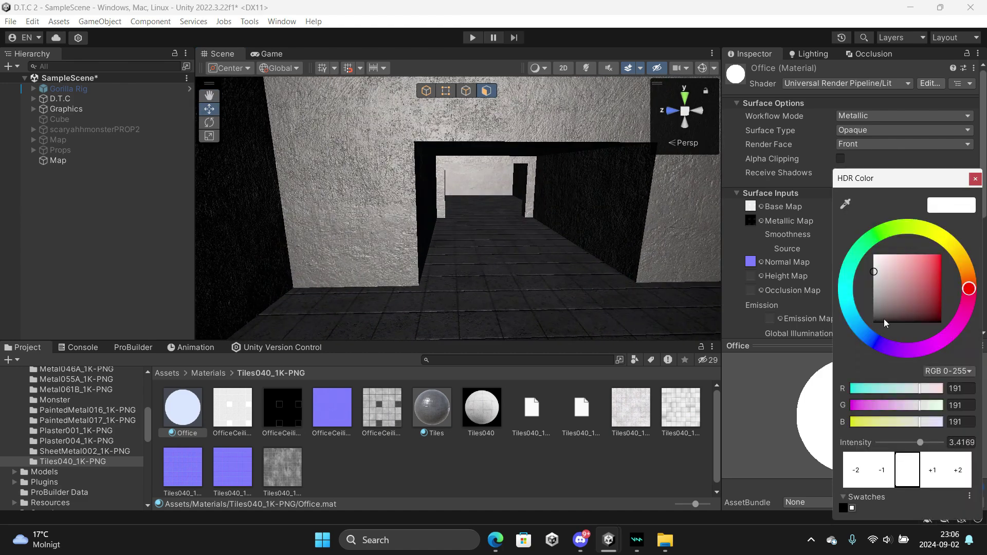
{"action": "left_click_drag", "start_coordinate": [887, 317], "coordinate": [698, 228]}
{"action": "right_click_drag", "start_coordinate": [698, 228], "coordinate": [641, 241]}
Try the Office material on the map in the scene and undo the assignment
{"action": "left_click_drag", "start_coordinate": [208, 386], "coordinate": [506, 207]}
{"action": "key", "text": "ctrl+z"}
{"action": "right_click_drag", "start_coordinate": [529, 222], "coordinate": [473, 205]}
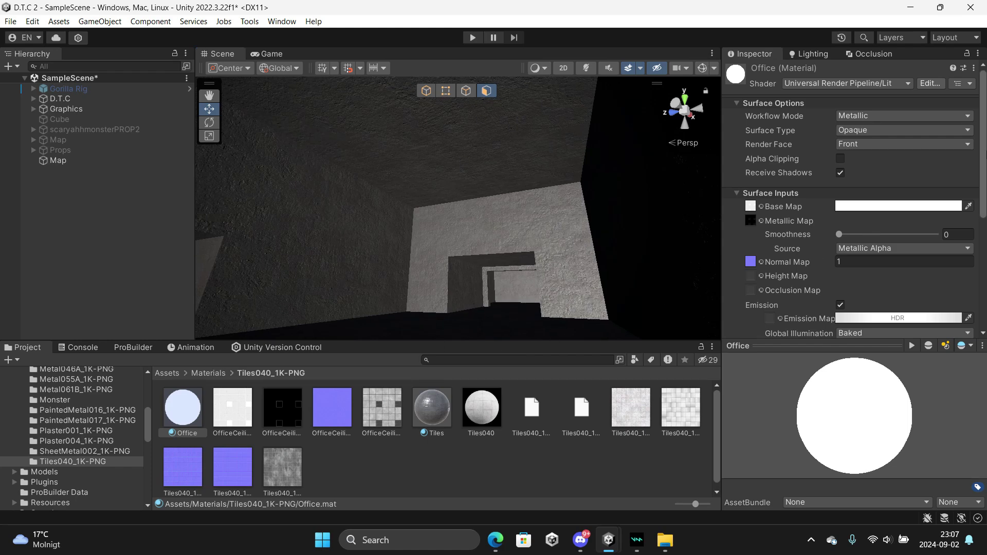
Clear the Office material's detail normal map by choosing None as its texture
{"action": "scroll", "coordinate": [772, 246], "scroll_direction": "down", "scroll_amount": 5}
{"action": "left_click", "coordinate": [764, 259]}
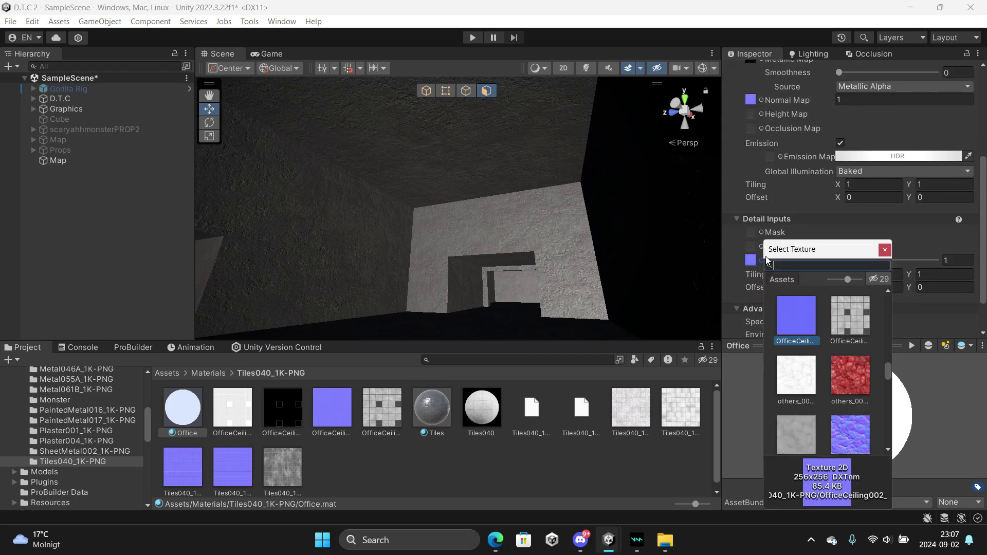
{"action": "type", "text": "non"}
{"action": "key", "text": "Return"}
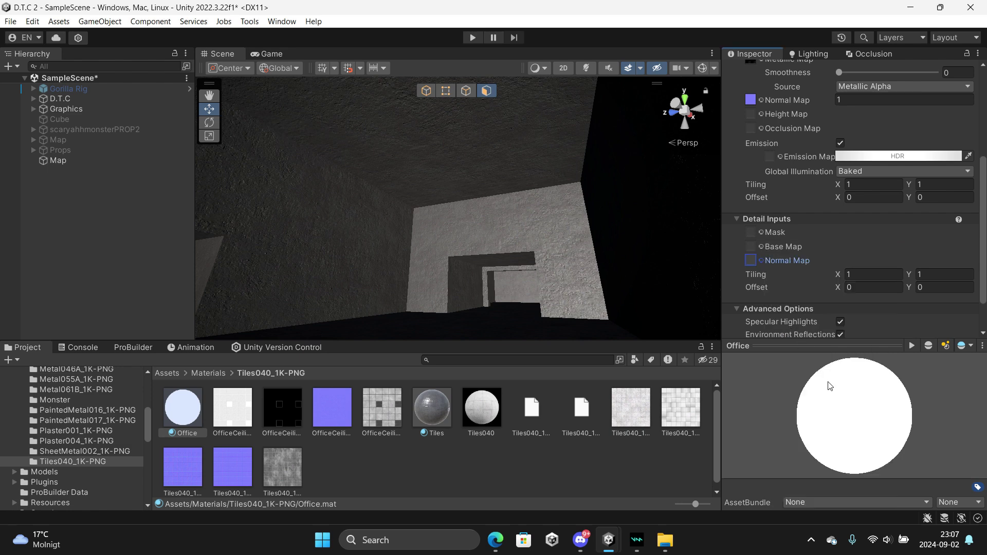
{"action": "scroll", "coordinate": [927, 182], "scroll_direction": "up", "scroll_amount": 5}
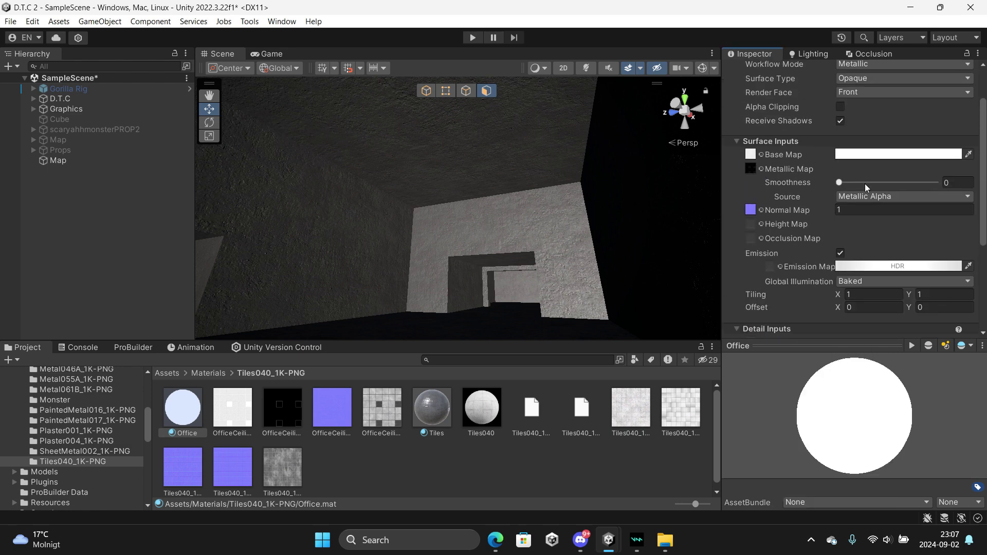
Try the Office material's smoothness range and open its smoothness source options
{"action": "left_click_drag", "start_coordinate": [985, 186], "coordinate": [800, 200]}
{"action": "left_click", "coordinate": [866, 196]}
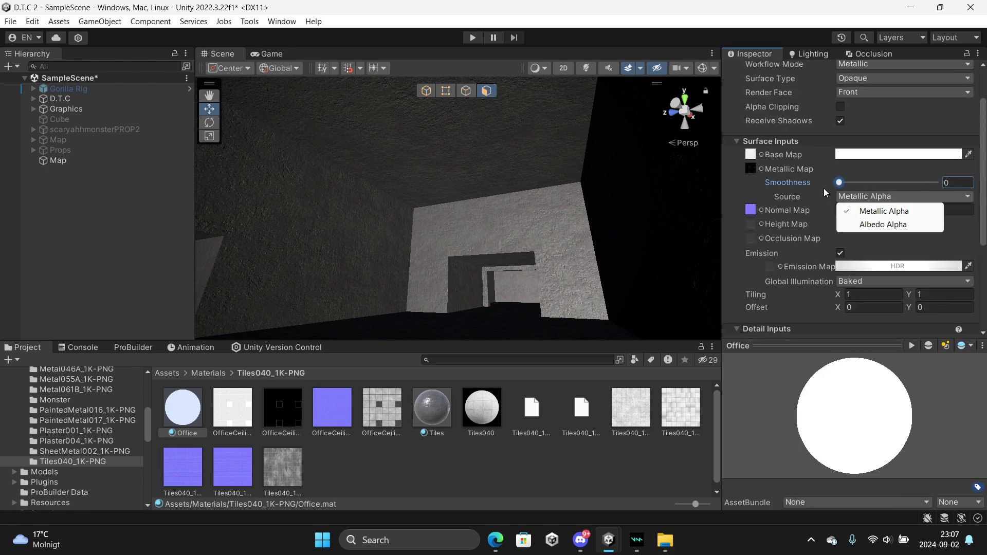
{"action": "right_click_drag", "start_coordinate": [642, 172], "coordinate": [428, 169]}
Set the Office material's emission colour to black (RGB 0, 0, 0)
{"action": "scroll", "coordinate": [894, 76], "scroll_direction": "up", "scroll_amount": 2}
{"action": "scroll", "coordinate": [853, 206], "scroll_direction": "down", "scroll_amount": 5}
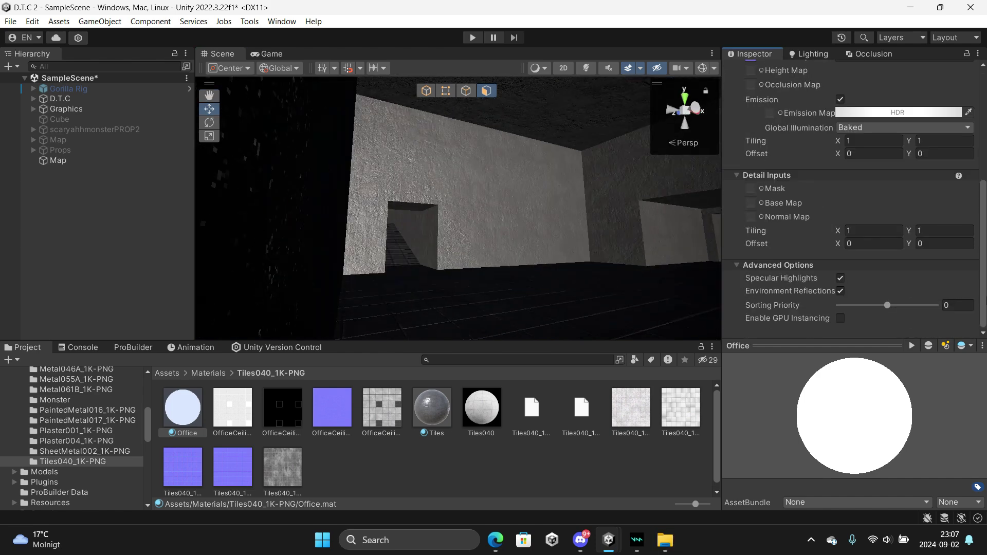
{"action": "left_click", "coordinate": [847, 114]}
{"action": "left_click_drag", "start_coordinate": [869, 203], "coordinate": [815, 216]}
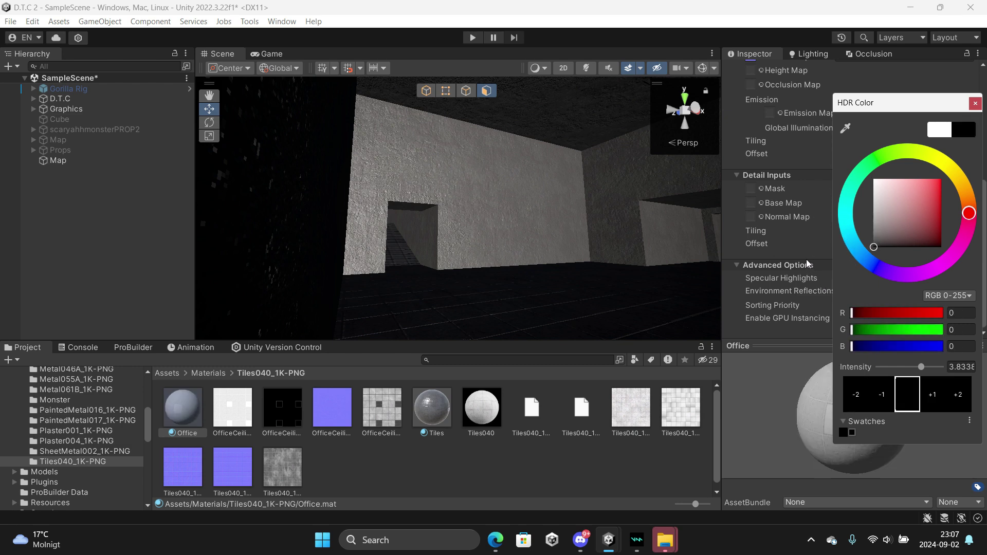
Select the ceiling faces along the corridors and rooms of the map again
{"action": "right_click_drag", "start_coordinate": [441, 191], "coordinate": [532, 63]}
{"action": "left_click", "coordinate": [502, 150]}
{"action": "right_click_drag", "start_coordinate": [503, 149], "coordinate": [468, 281]}
{"action": "right_click_drag", "start_coordinate": [497, 247], "coordinate": [489, 139]}
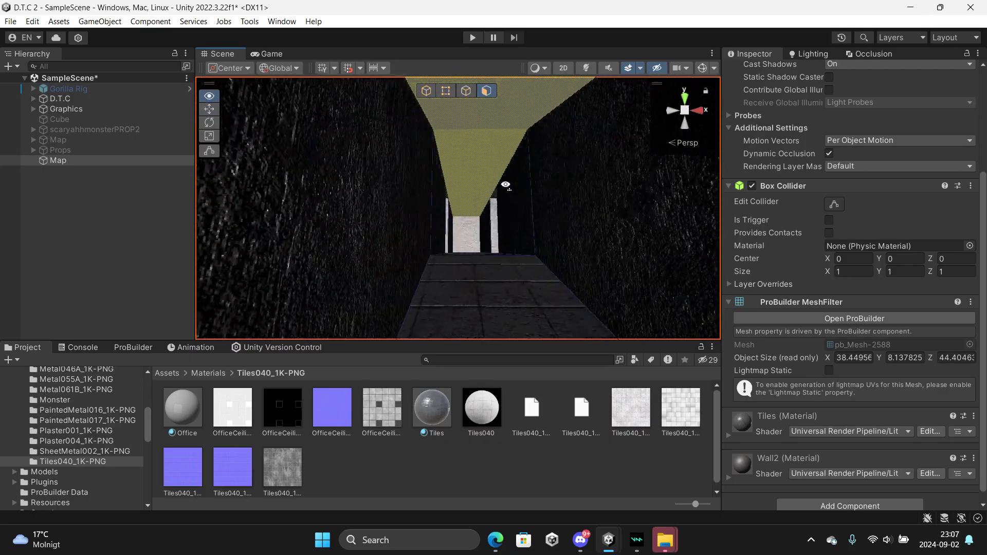
{"action": "right_click_drag", "start_coordinate": [383, 188], "coordinate": [216, 188]}
{"action": "left_click", "coordinate": [426, 149], "text": "shift"}
{"action": "left_click", "coordinate": [452, 202], "text": "shift"}
{"action": "key", "text": "s"}
{"action": "right_click_drag", "start_coordinate": [501, 238], "coordinate": [483, 198]}
{"action": "left_click_drag", "start_coordinate": [477, 174], "coordinate": [477, 174]}
{"action": "right_click_drag", "start_coordinate": [477, 175], "coordinate": [486, 262]}
{"action": "key", "text": "w"}
{"action": "key", "text": "s"}
Apply the Office material to the selected ceiling faces
{"action": "left_click", "coordinate": [183, 412]}
{"action": "right_click_drag", "start_coordinate": [550, 216], "coordinate": [643, 180]}
{"action": "right_click_drag", "start_coordinate": [548, 289], "coordinate": [543, 240]}
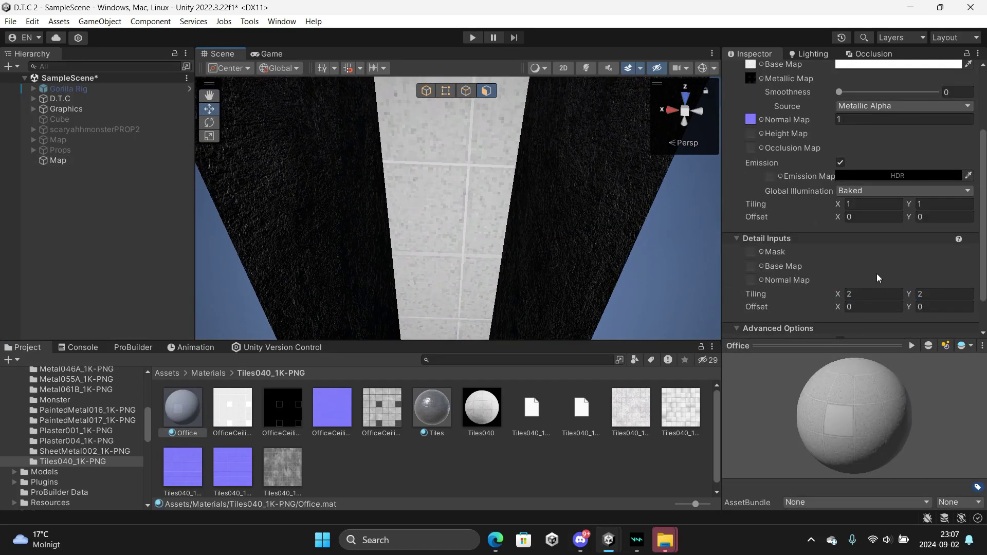
Set the Office material's surface tiling to 2 in X and 2 in Y
{"action": "left_click", "coordinate": [931, 205]}
{"action": "type", "text": "2"}
{"action": "left_click", "coordinate": [878, 203]}
{"action": "type", "text": "2"}
{"action": "right_click_drag", "start_coordinate": [516, 223], "coordinate": [486, 288]}
Select the adjoining ceiling faces at the corridor corner and open the ProBuilder UV Editor for them
{"action": "key", "text": "w"}
{"action": "left_click", "coordinate": [491, 173]}
{"action": "left_click", "coordinate": [476, 255], "text": "shift"}
{"action": "left_click", "coordinate": [150, 349]}
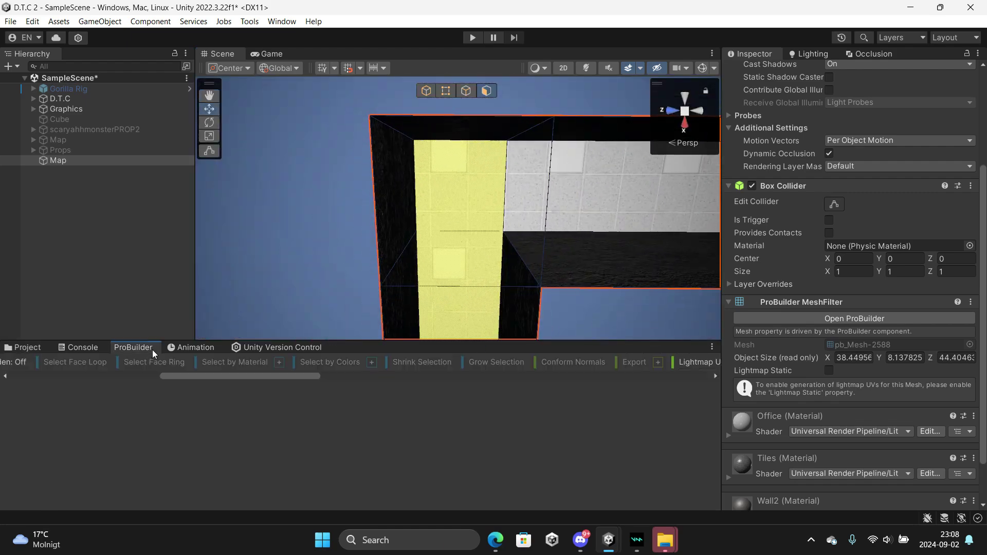
{"action": "left_click_drag", "start_coordinate": [216, 379], "coordinate": [1, 387]}
{"action": "left_click", "coordinate": [297, 369]}
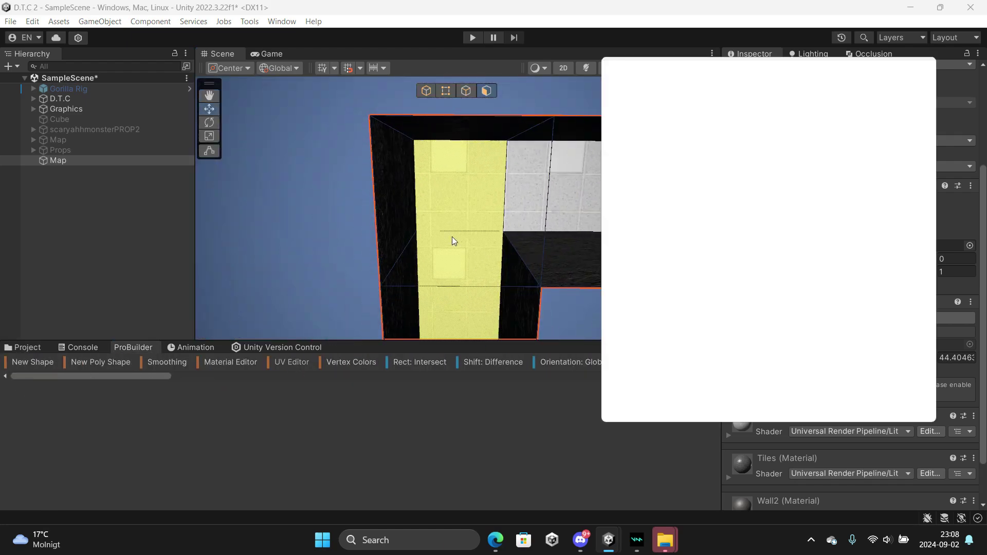
Shift the selected ceiling faces' UV offset to X 0.14 and Y -0.03 to align the tile pattern
{"action": "right_click_drag", "start_coordinate": [452, 237], "coordinate": [483, 246]}
{"action": "left_click_drag", "start_coordinate": [624, 220], "coordinate": [629, 222]}
{"action": "left_click_drag", "start_coordinate": [692, 226], "coordinate": [681, 225]}
{"action": "left_click_drag", "start_coordinate": [454, 103], "coordinate": [448, 139], "text": "alt"}
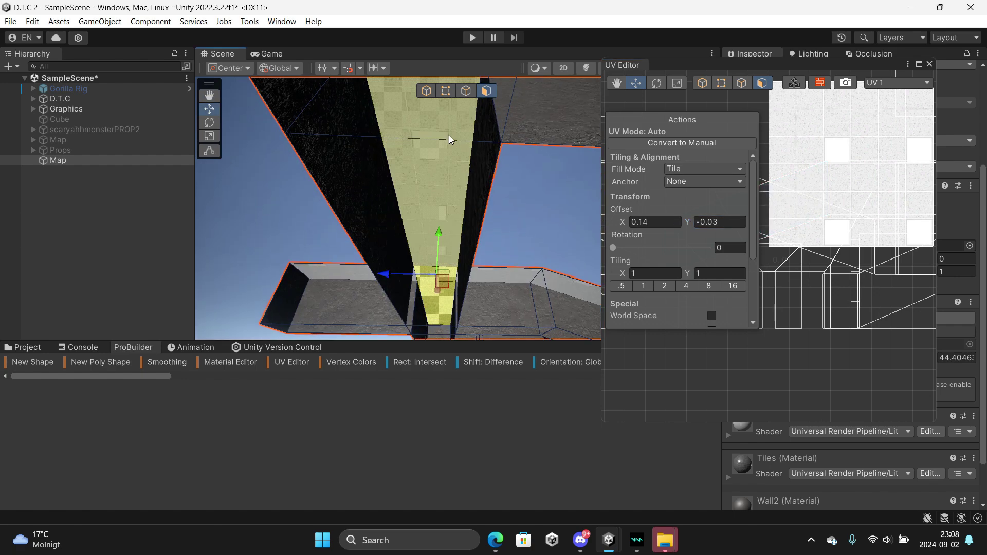
Fine-tune the X offset of the selected corridor-corner ceiling faces' UVs to line up the tile pattern
{"action": "right_click_drag", "start_coordinate": [433, 175], "coordinate": [514, 206]}
{"action": "left_click_drag", "start_coordinate": [622, 220], "coordinate": [628, 218]}
{"action": "right_click_drag", "start_coordinate": [482, 182], "coordinate": [535, 176]}
Select the two adjoining ceiling faces of the next corridor section and adjust their UV X offset to align the tiles
{"action": "left_click", "coordinate": [548, 175]}
{"action": "right_click_drag", "start_coordinate": [462, 210], "coordinate": [457, 169]}
{"action": "left_click", "coordinate": [413, 155]}
{"action": "left_click", "coordinate": [458, 170]}
{"action": "left_click", "coordinate": [510, 247], "text": "shift"}
{"action": "left_click", "coordinate": [624, 222]}
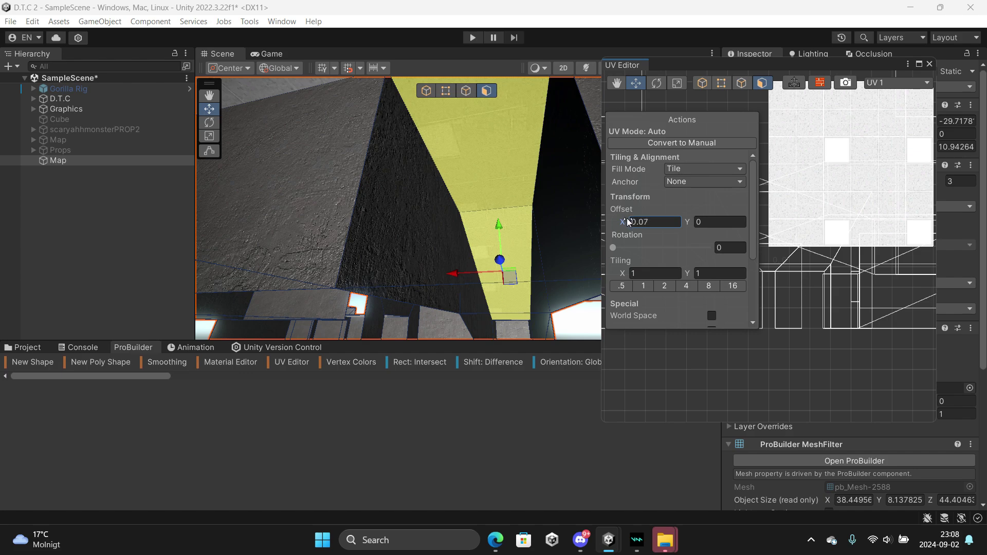
{"action": "left_click_drag", "start_coordinate": [627, 218], "coordinate": [629, 219]}
{"action": "right_click_drag", "start_coordinate": [478, 221], "coordinate": [507, 235]}
Select the following corridor ceiling faces in turn and shift each one's UV X offset to continue the tile pattern
{"action": "left_click", "coordinate": [376, 164]}
{"action": "left_click_drag", "start_coordinate": [628, 221], "coordinate": [635, 224]}
{"action": "right_click_drag", "start_coordinate": [463, 221], "coordinate": [496, 227]}
{"action": "left_click", "coordinate": [461, 211]}
{"action": "left_click_drag", "start_coordinate": [623, 221], "coordinate": [700, 227]}
Select the next ceiling face and shift its UV offset in X and Y to match the neighbouring tiles
{"action": "right_click_drag", "start_coordinate": [483, 221], "coordinate": [463, 273]}
{"action": "key", "text": "w"}
{"action": "left_click", "coordinate": [461, 198]}
{"action": "left_click_drag", "start_coordinate": [625, 225], "coordinate": [634, 225]}
{"action": "left_click_drag", "start_coordinate": [695, 225], "coordinate": [699, 223]}
{"action": "key", "text": "w"}
Convert the room ceiling's UVs to auto mode and adjust their offset to align the tile pattern
{"action": "right_click_drag", "start_coordinate": [560, 226], "coordinate": [575, 164]}
{"action": "left_click", "coordinate": [529, 171]}
{"action": "key", "text": "s"}
{"action": "left_click", "coordinate": [644, 145]}
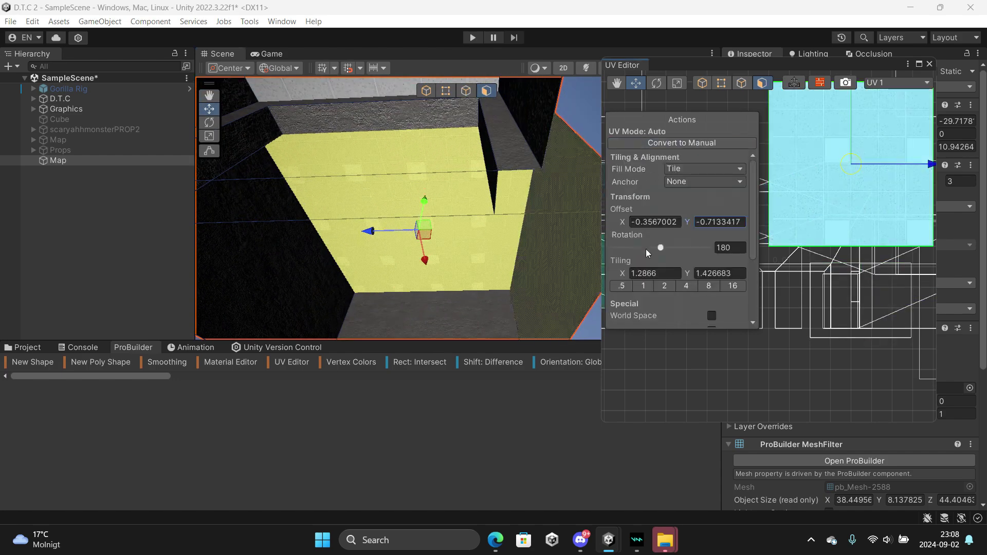
{"action": "left_click_drag", "start_coordinate": [627, 225], "coordinate": [695, 225]}
Deselect the map geometry and close the UV Editor
{"action": "right_click_drag", "start_coordinate": [494, 183], "coordinate": [306, 377]}
{"action": "key", "text": "s"}
{"action": "left_click", "coordinate": [491, 269]}
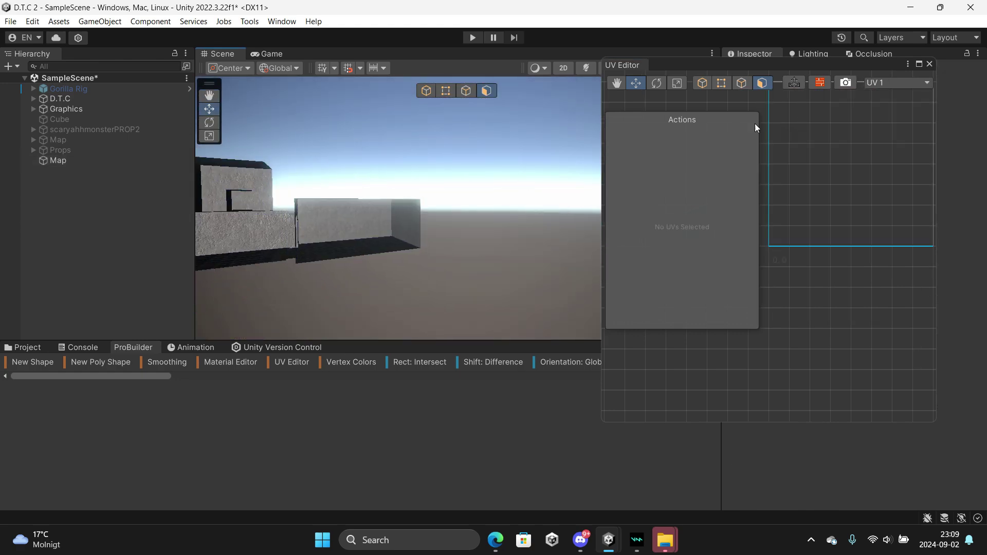
{"action": "left_click", "coordinate": [929, 63]}
Switch ProBuilder to object selection, turn on scene lighting and toggle the effects in the Scene view
{"action": "key", "text": "w"}
{"action": "right_click_drag", "start_coordinate": [489, 206], "coordinate": [475, 282]}
{"action": "key", "text": "s"}
{"action": "left_click", "coordinate": [426, 91]}
{"action": "left_click", "coordinate": [585, 66]}
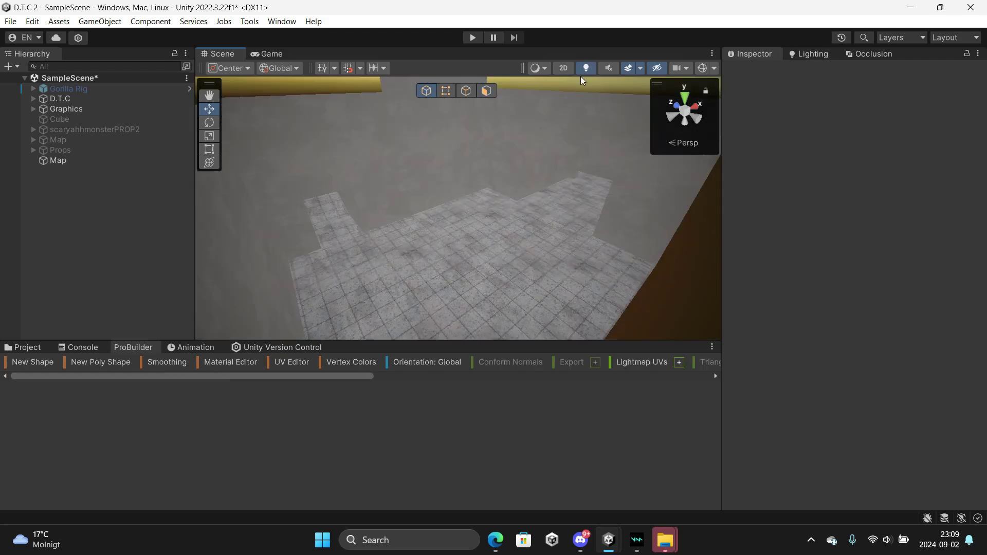
{"action": "right_click_drag", "start_coordinate": [509, 184], "coordinate": [533, 171]}
{"action": "key", "text": "w"}
{"action": "left_click", "coordinate": [631, 69]}
{"action": "left_click", "coordinate": [632, 69]}
Select the Map object and mark it as Static
{"action": "left_click", "coordinate": [559, 226]}
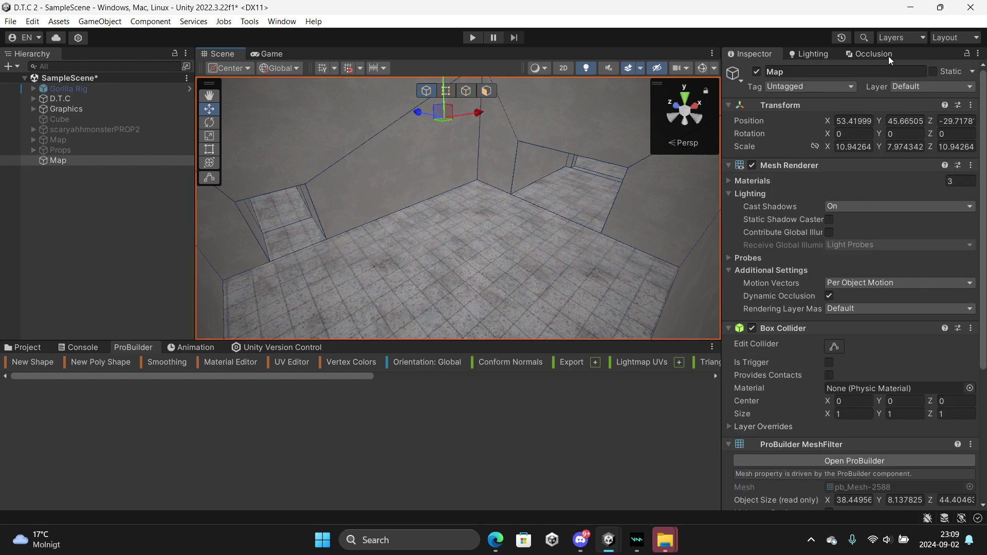
{"action": "left_click", "coordinate": [932, 71]}
Open the Environment section of the Lighting settings for the scene
{"action": "left_click", "coordinate": [813, 57]}
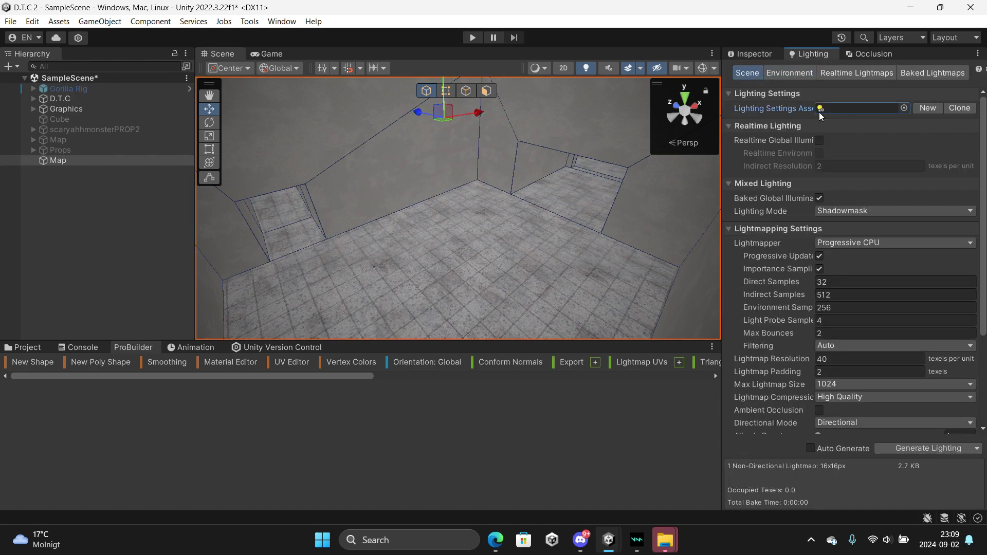
{"action": "right_click_drag", "start_coordinate": [404, 252], "coordinate": [167, 333]}
{"action": "right_click_drag", "start_coordinate": [576, 156], "coordinate": [743, 103]}
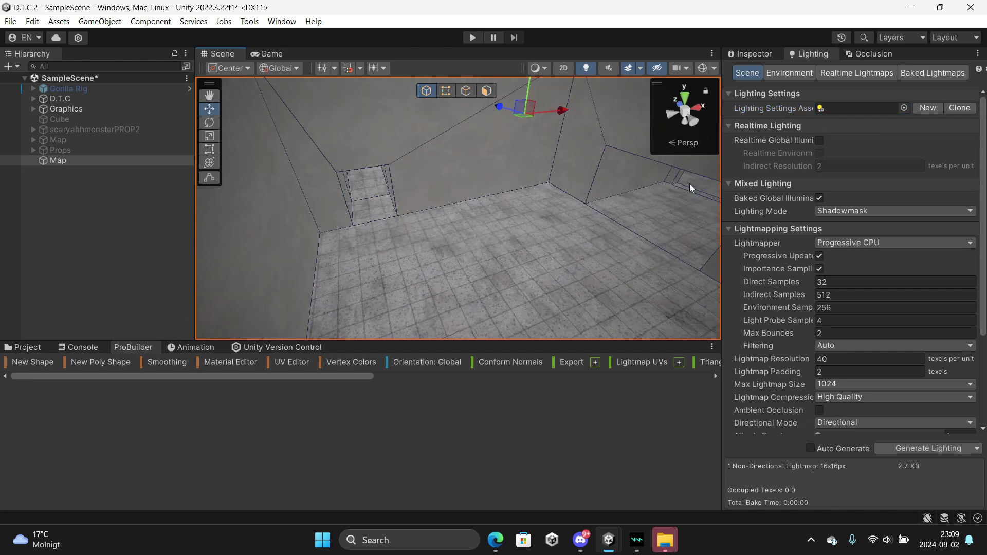
{"action": "left_click", "coordinate": [784, 73]}
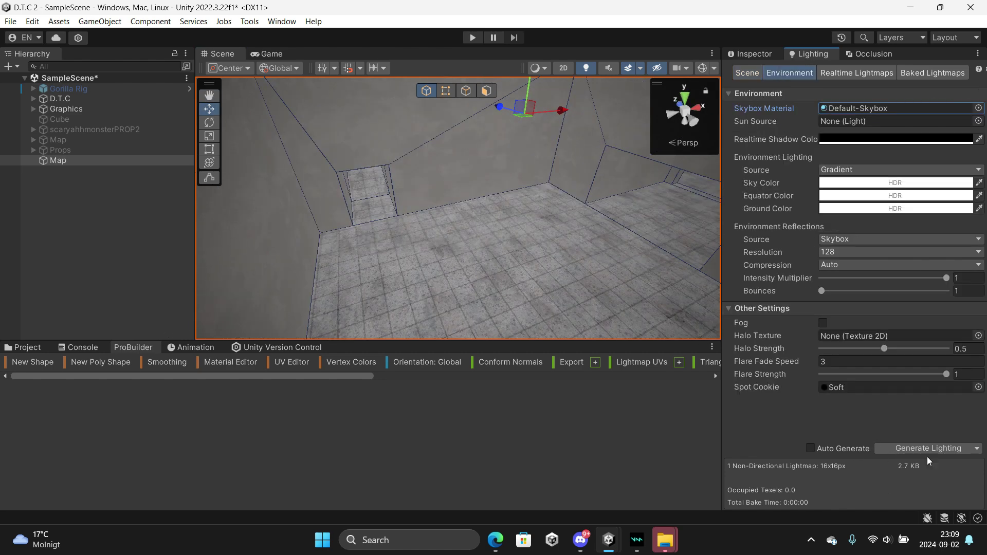
{"action": "right_click_drag", "start_coordinate": [473, 263], "coordinate": [484, 214]}
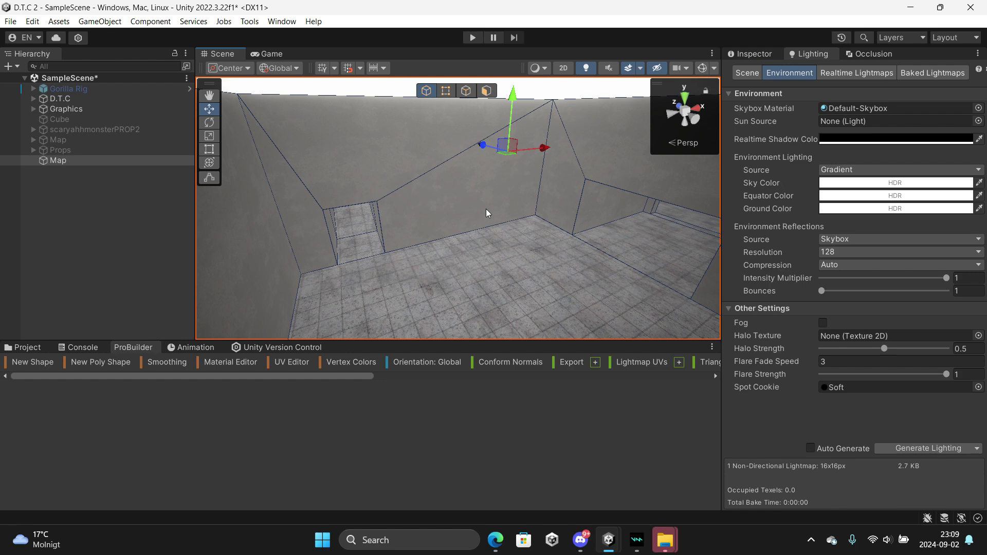